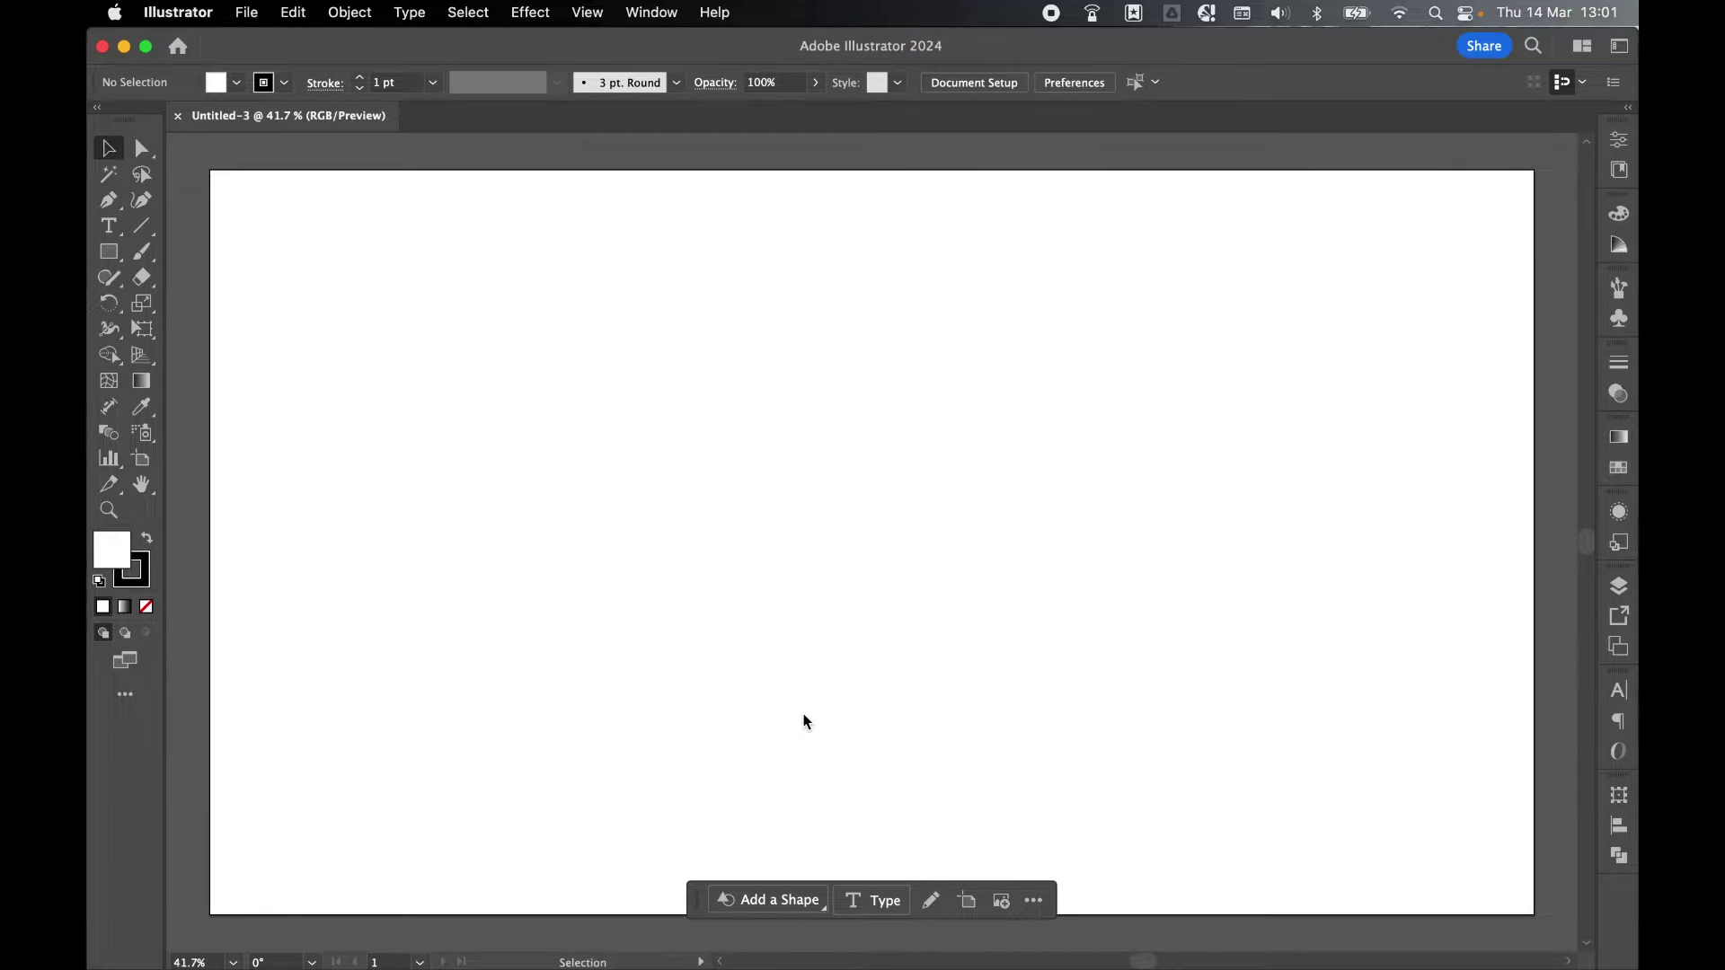
Set the stroke to None and draw a white square near the centre of the artboard.
click(144, 580)
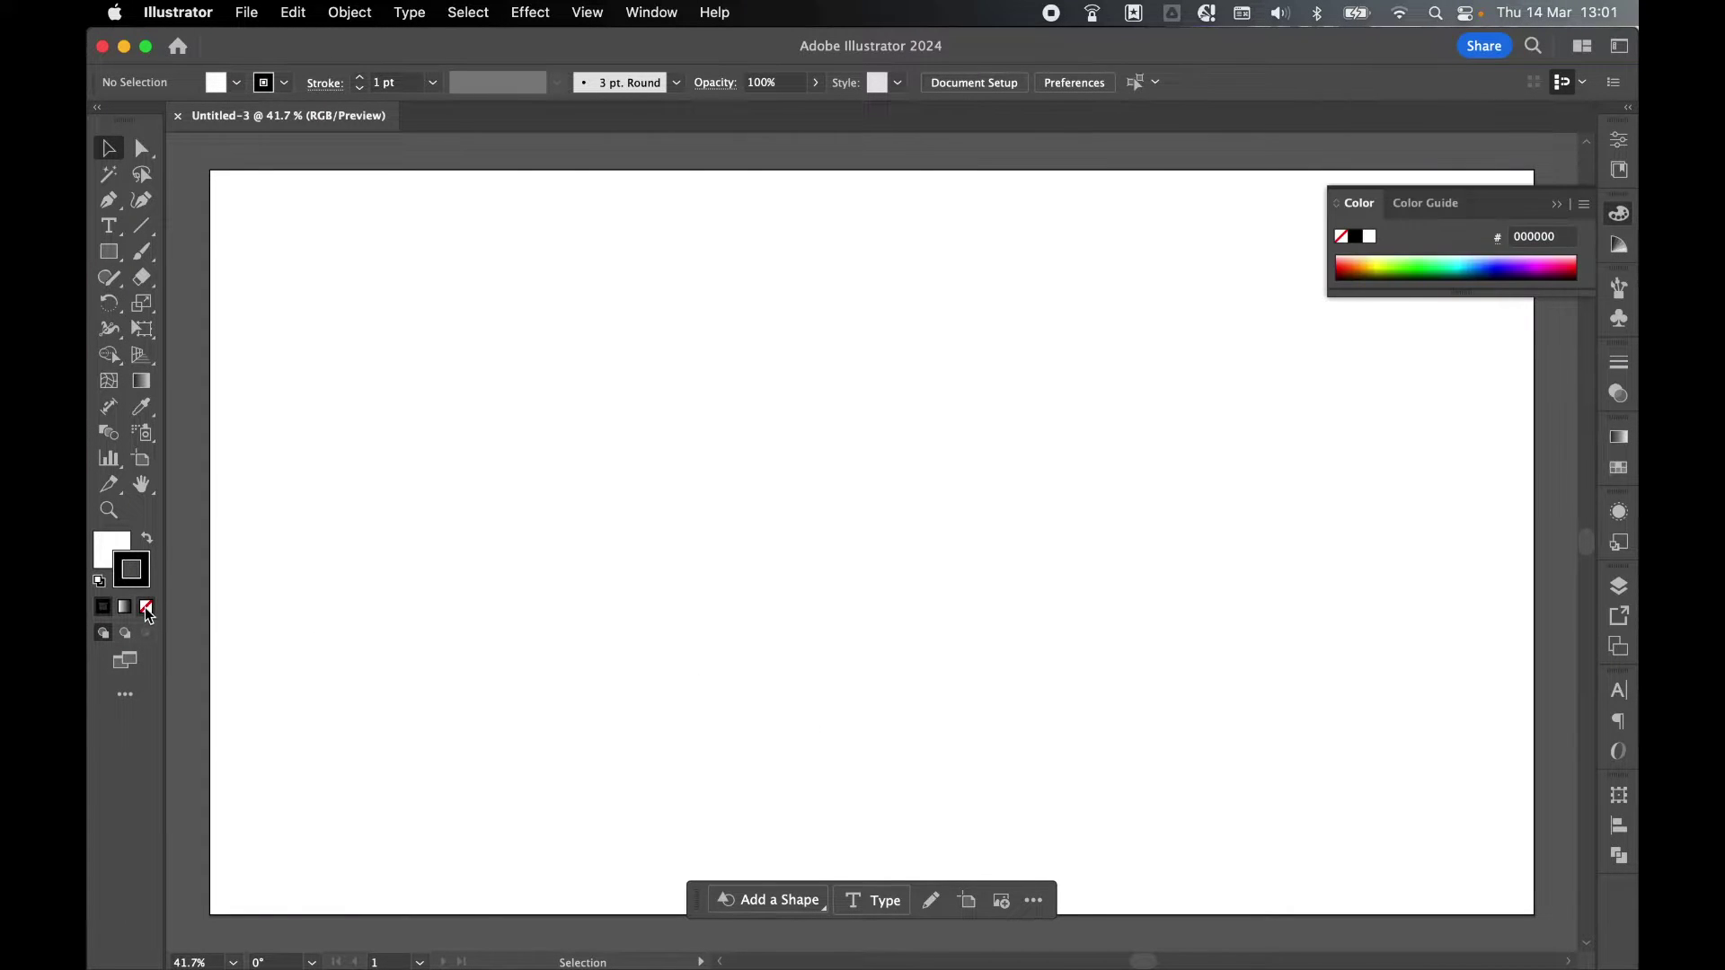
click(146, 607)
click(112, 548)
click(109, 252)
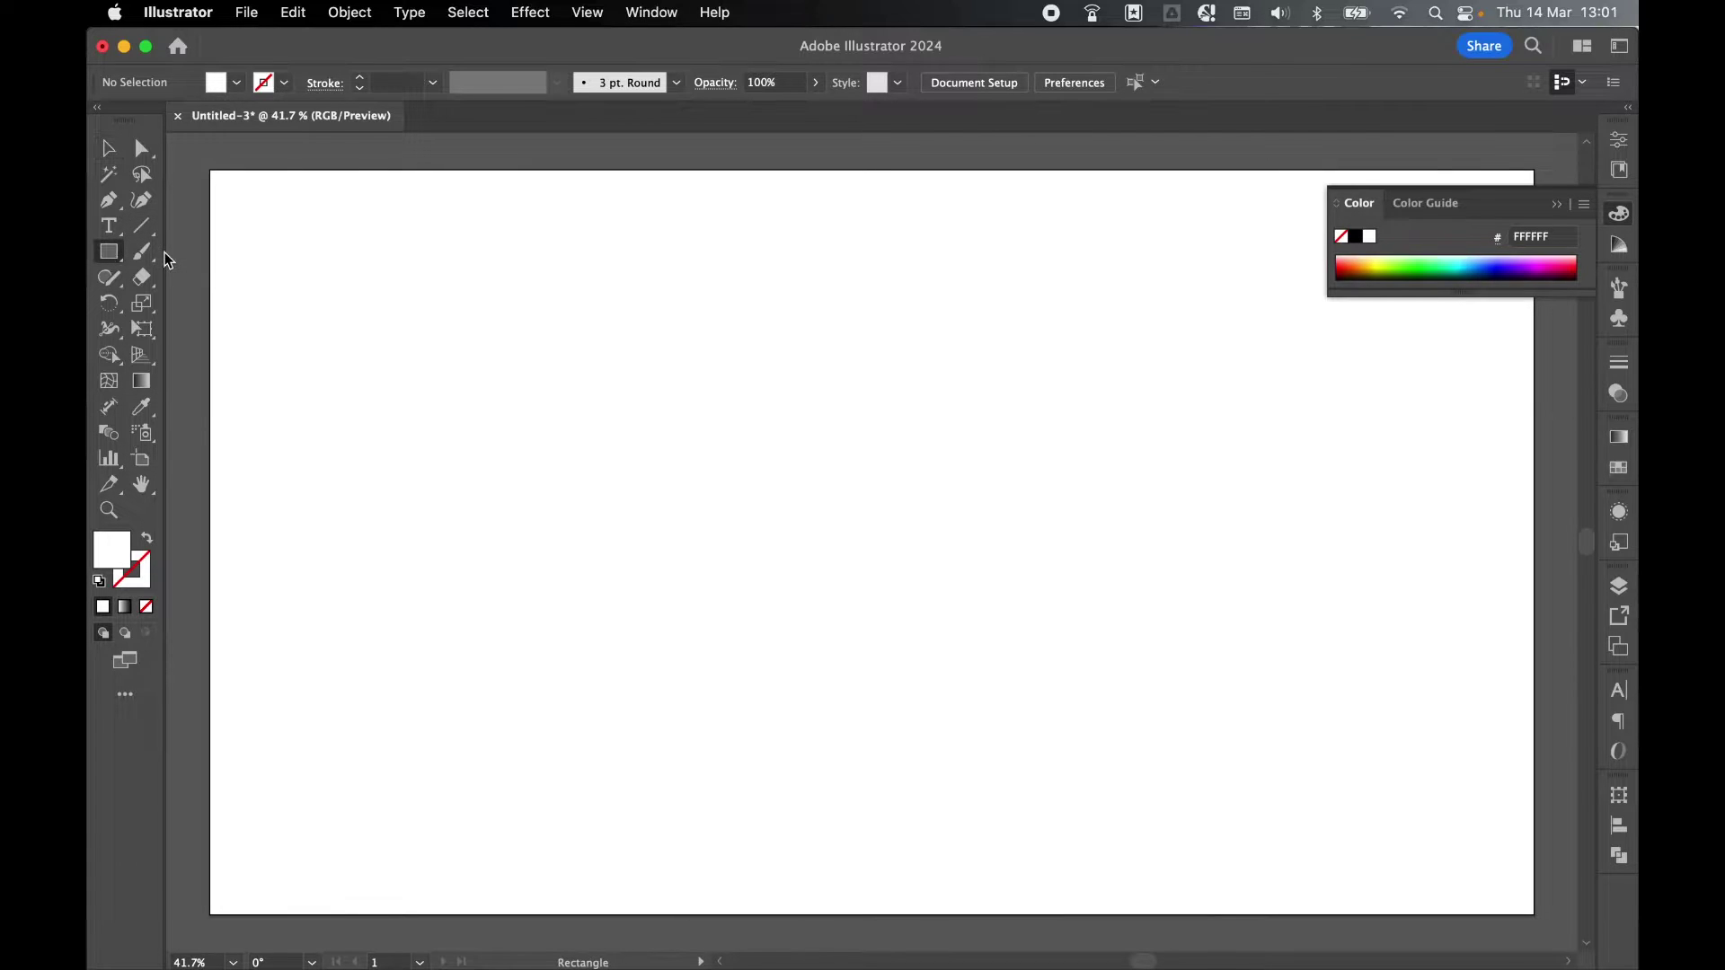
drag(656, 377, 971, 674)
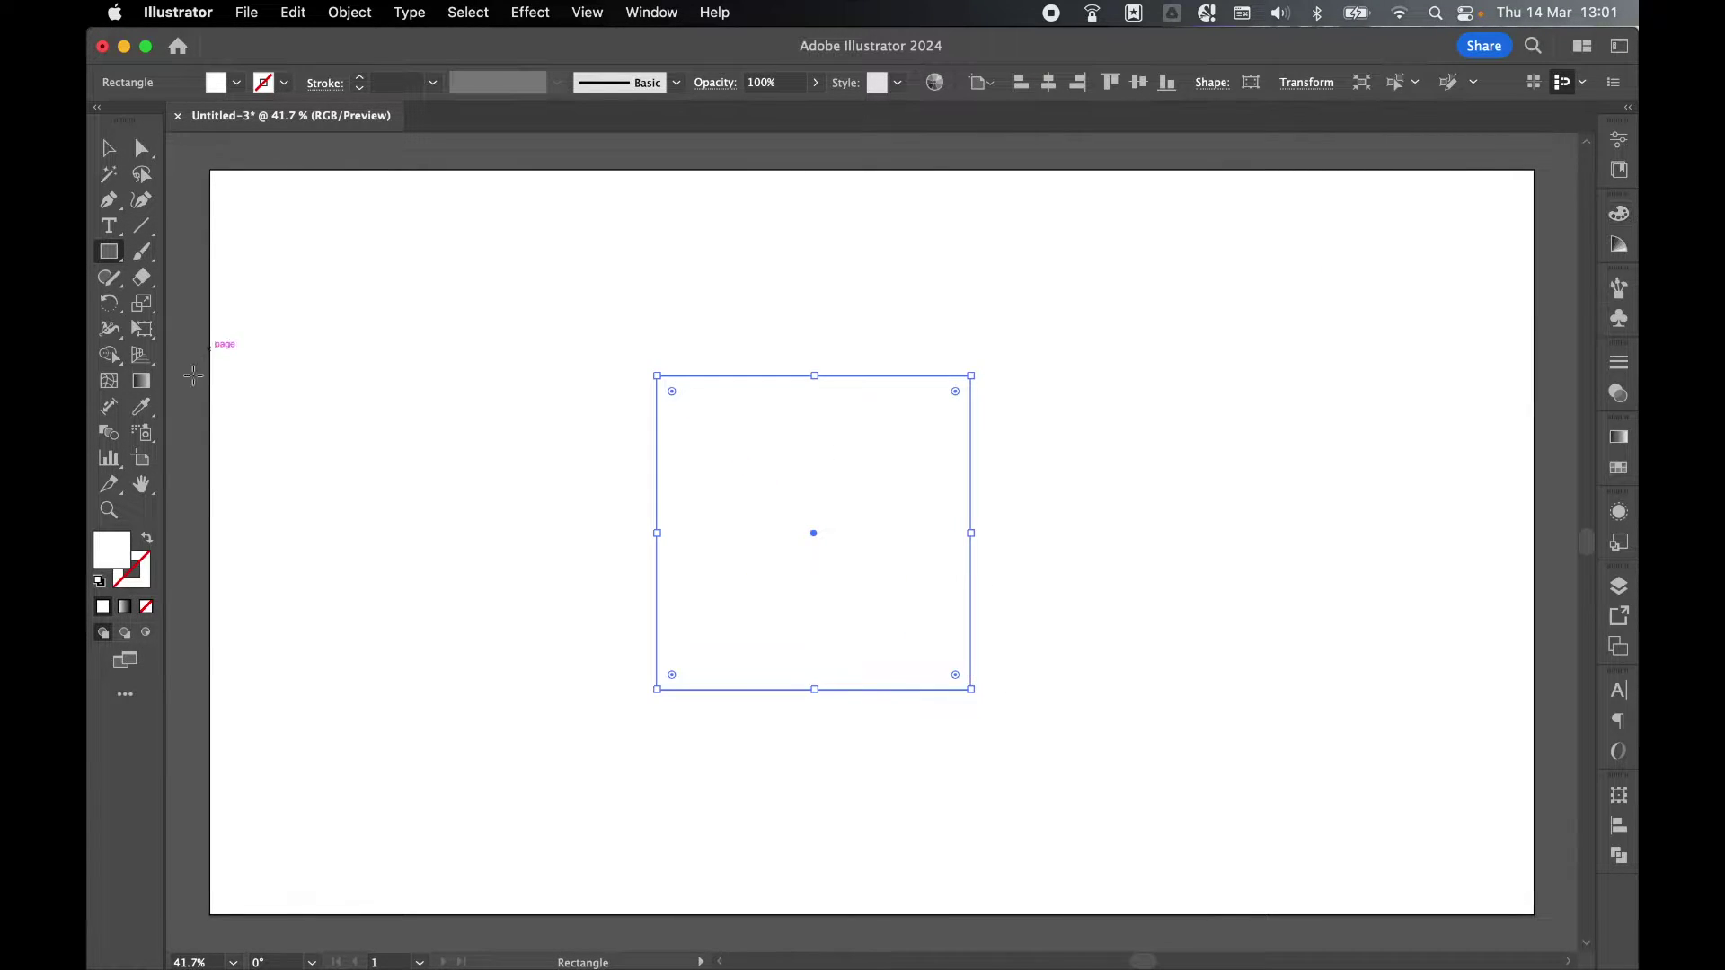
Apply the default white-to-black linear gradient to the square with the Gradient tool.
click(146, 387)
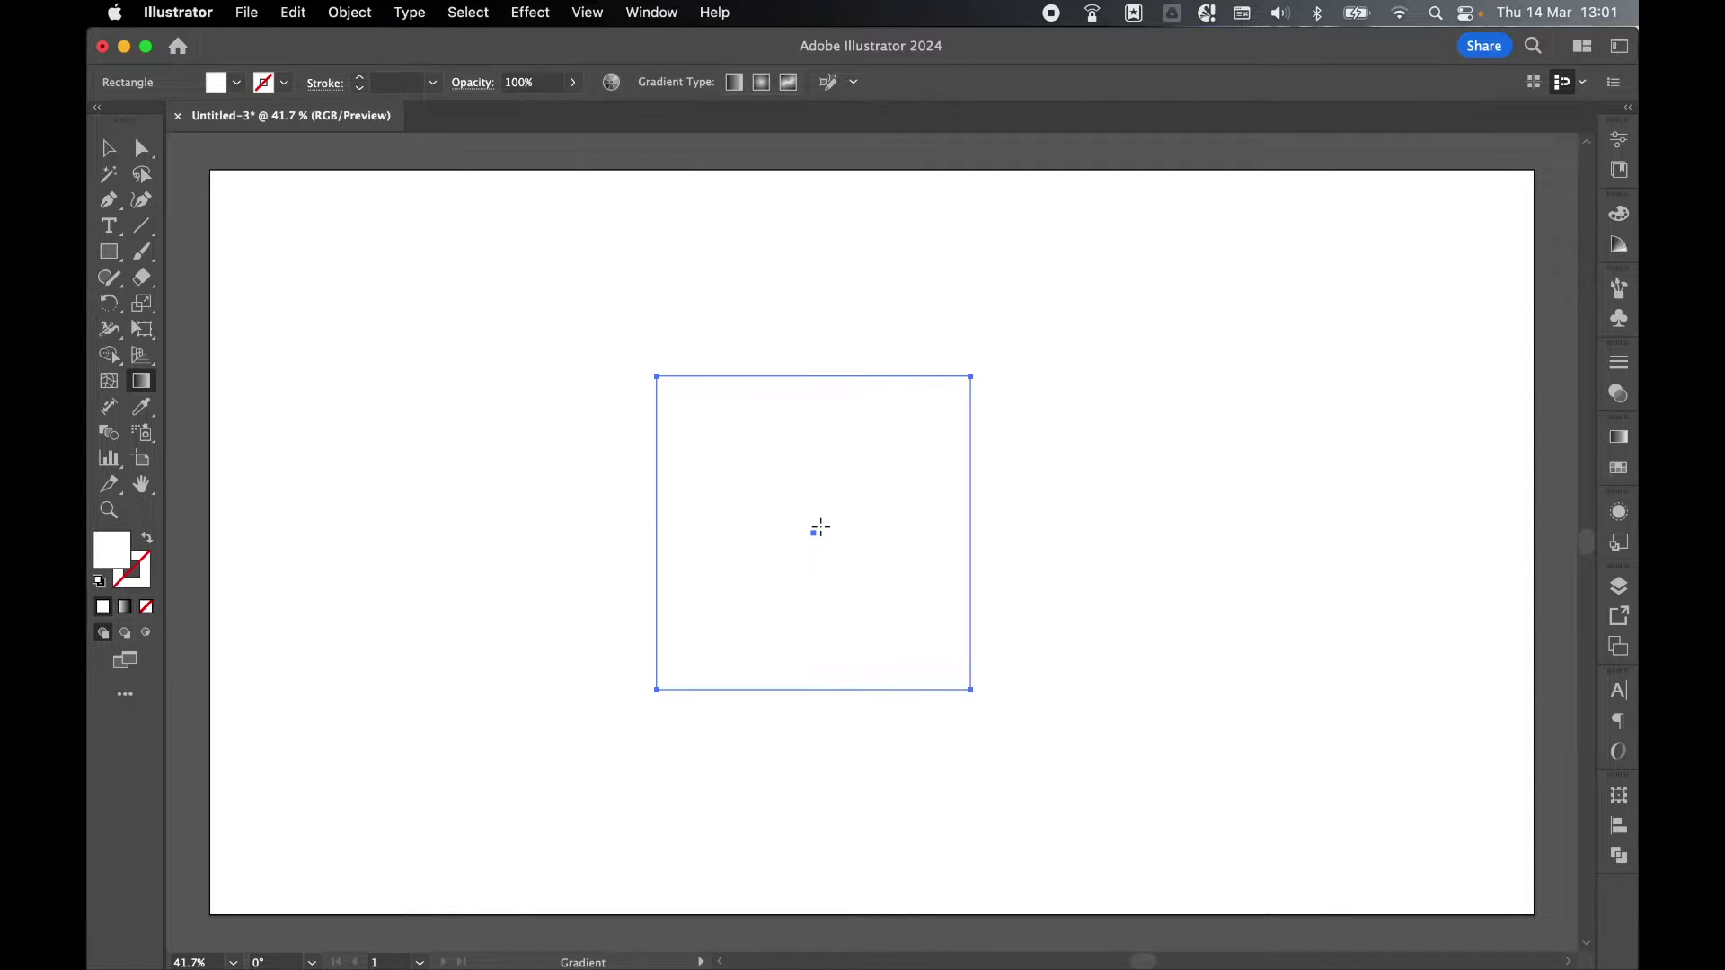
click(820, 528)
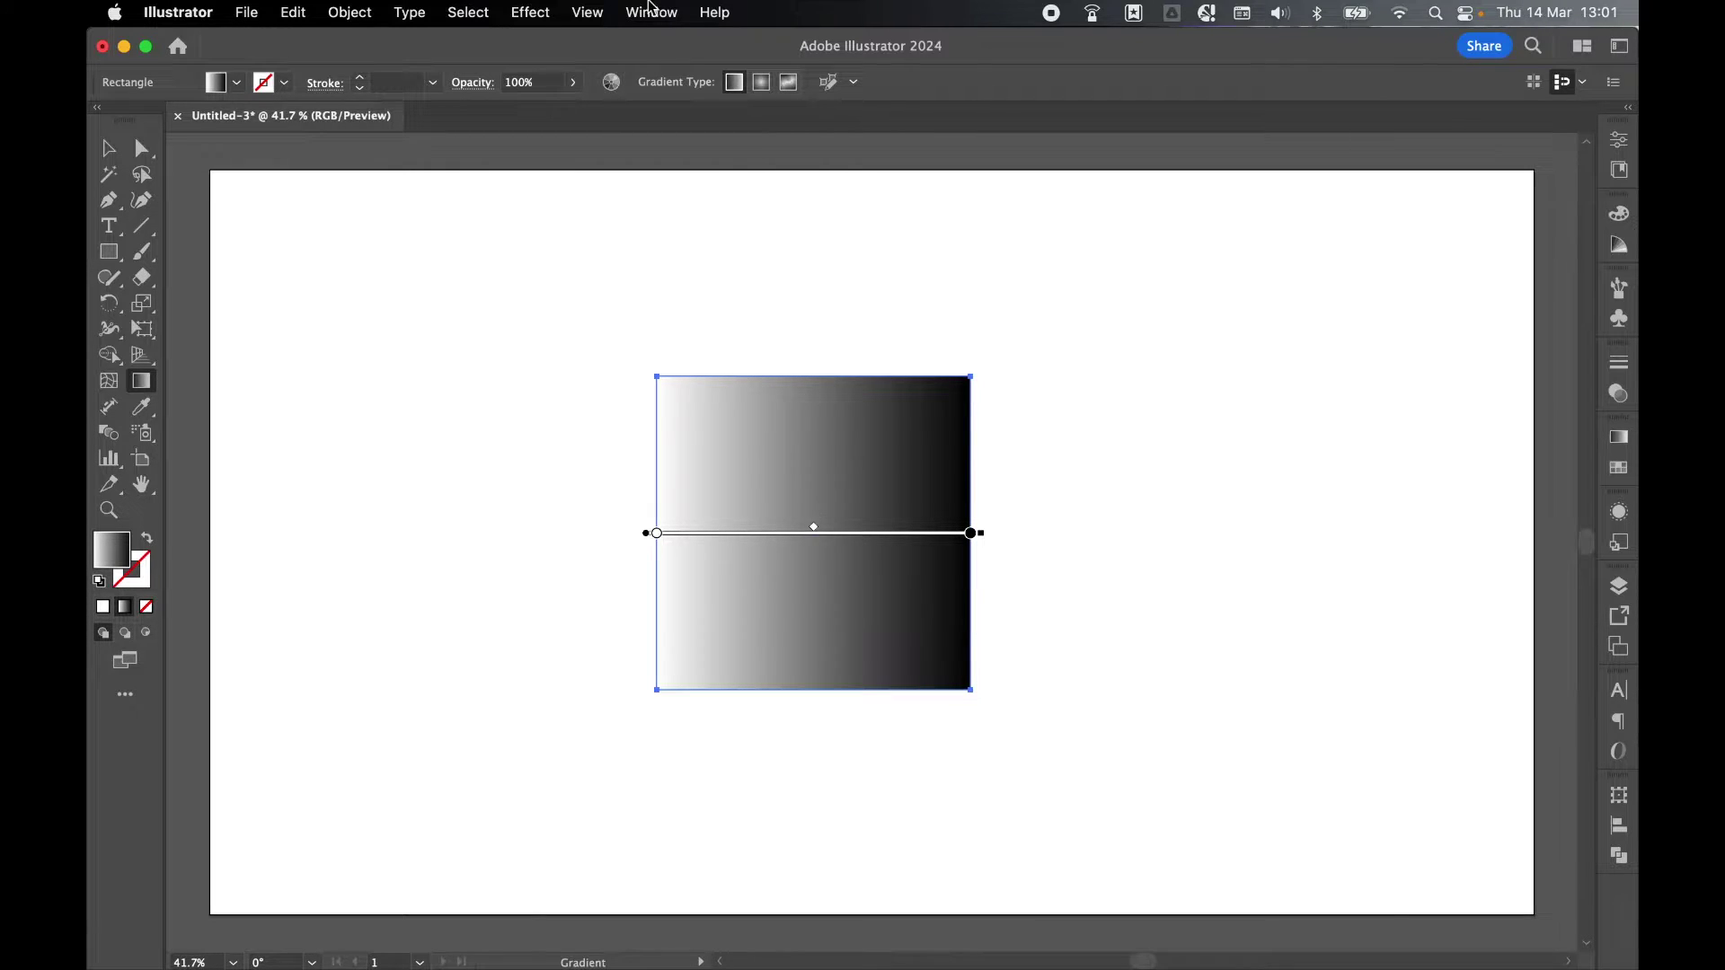
click(652, 12)
Float the Gradient panel over the canvas and close the leftover Swatches panel.
click(694, 662)
drag(1376, 426, 1203, 196)
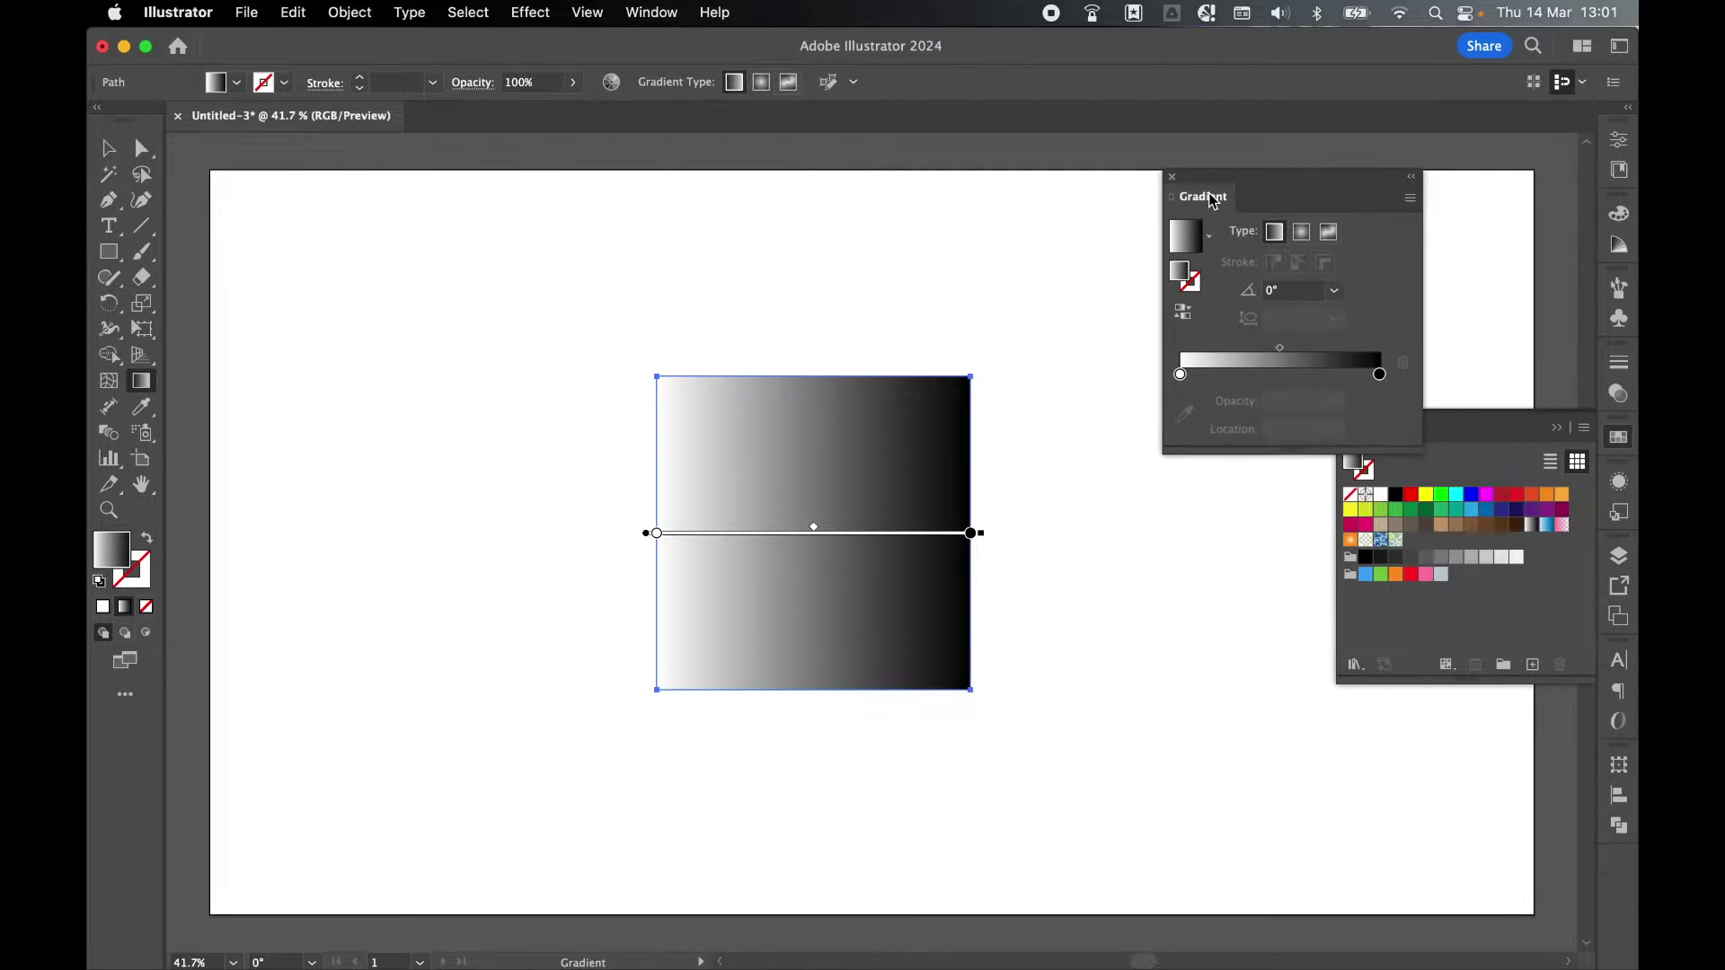
click(680, 388)
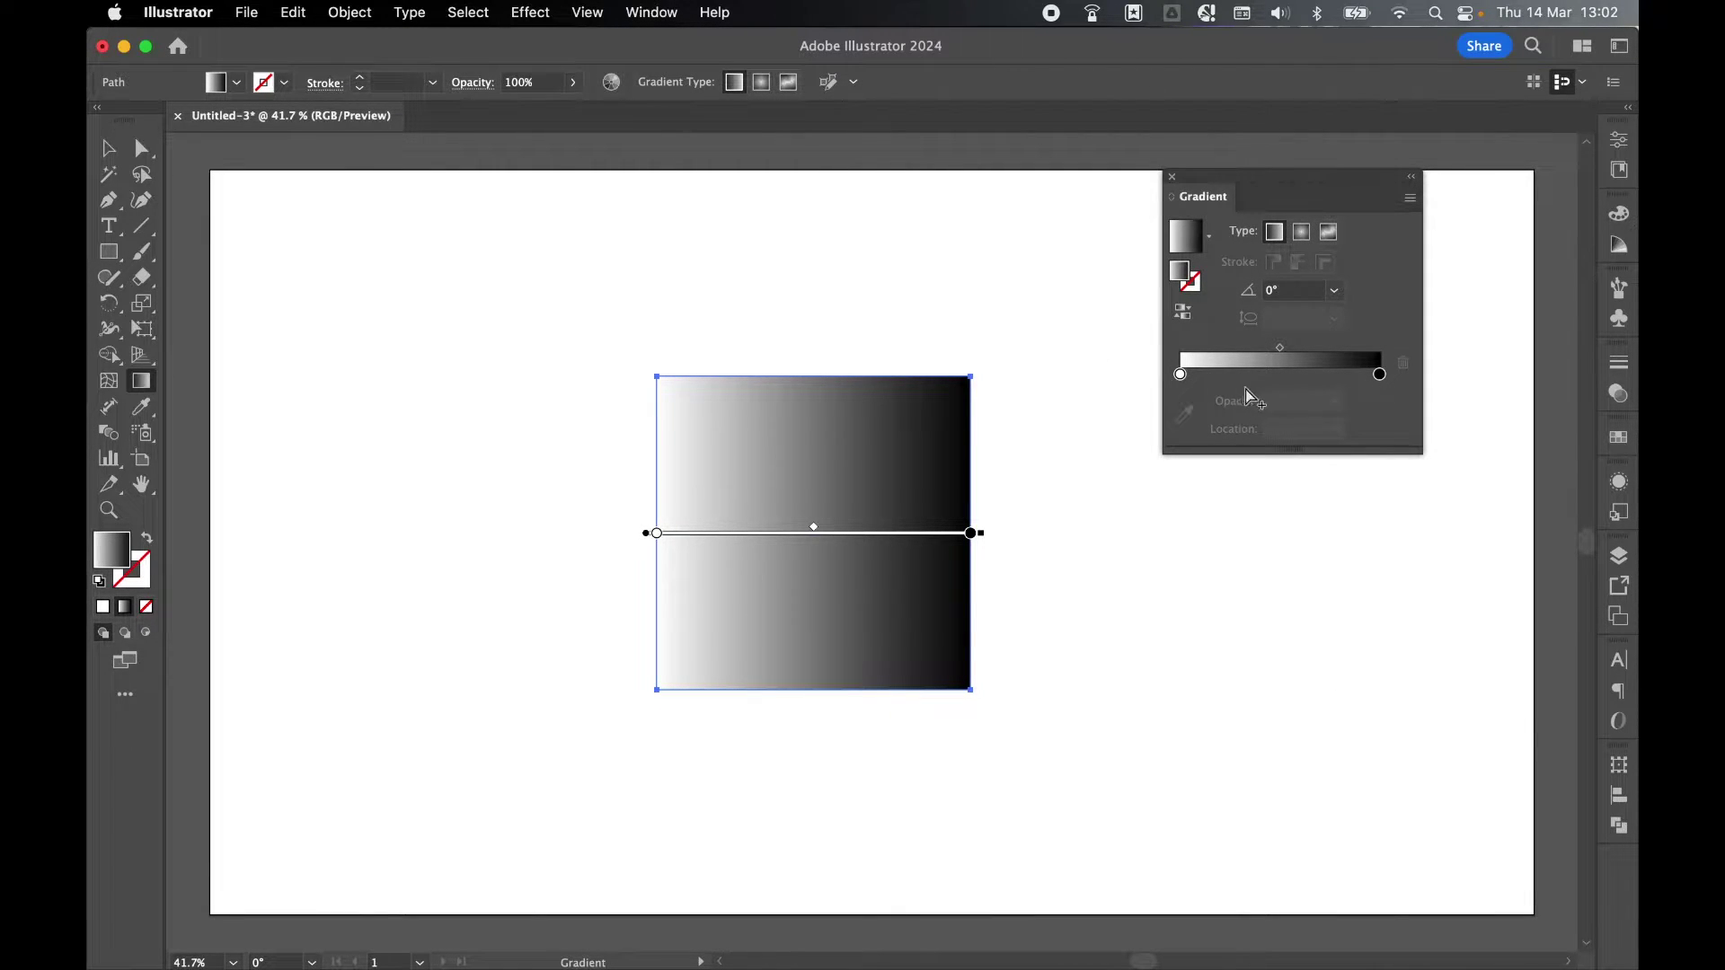
Recolour the gradient stops: crimson D40047 on the left, olive green 707F00 on the right.
double_click(1181, 376)
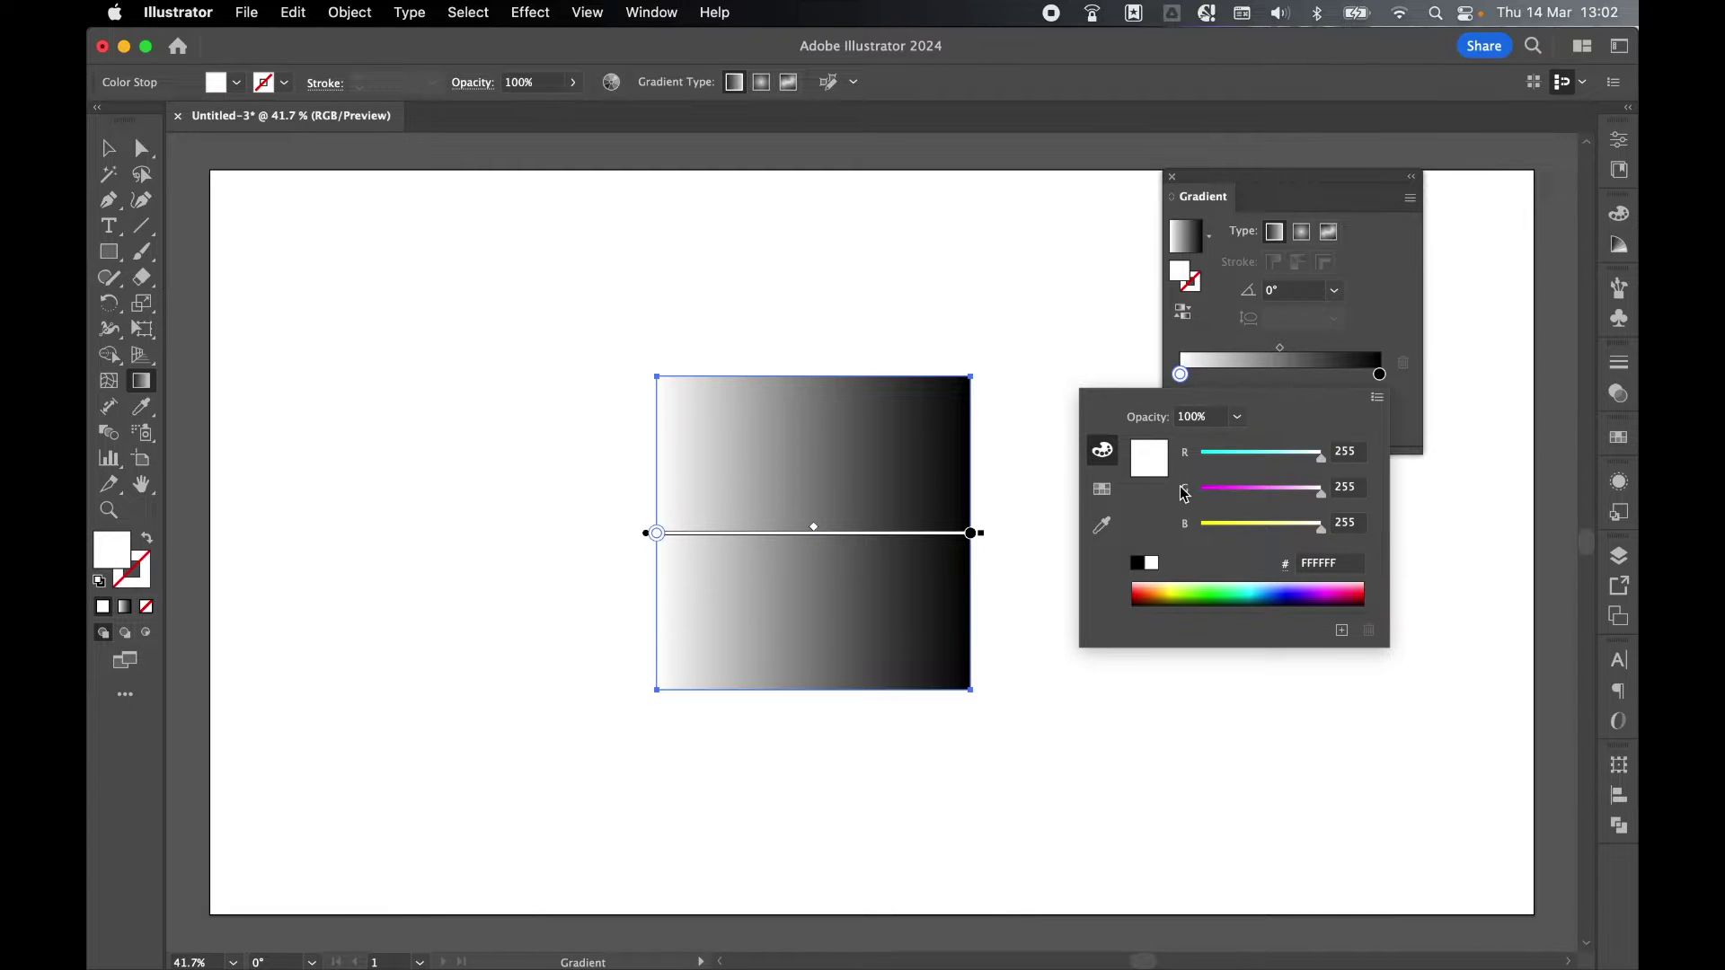
drag(1153, 586, 1355, 589)
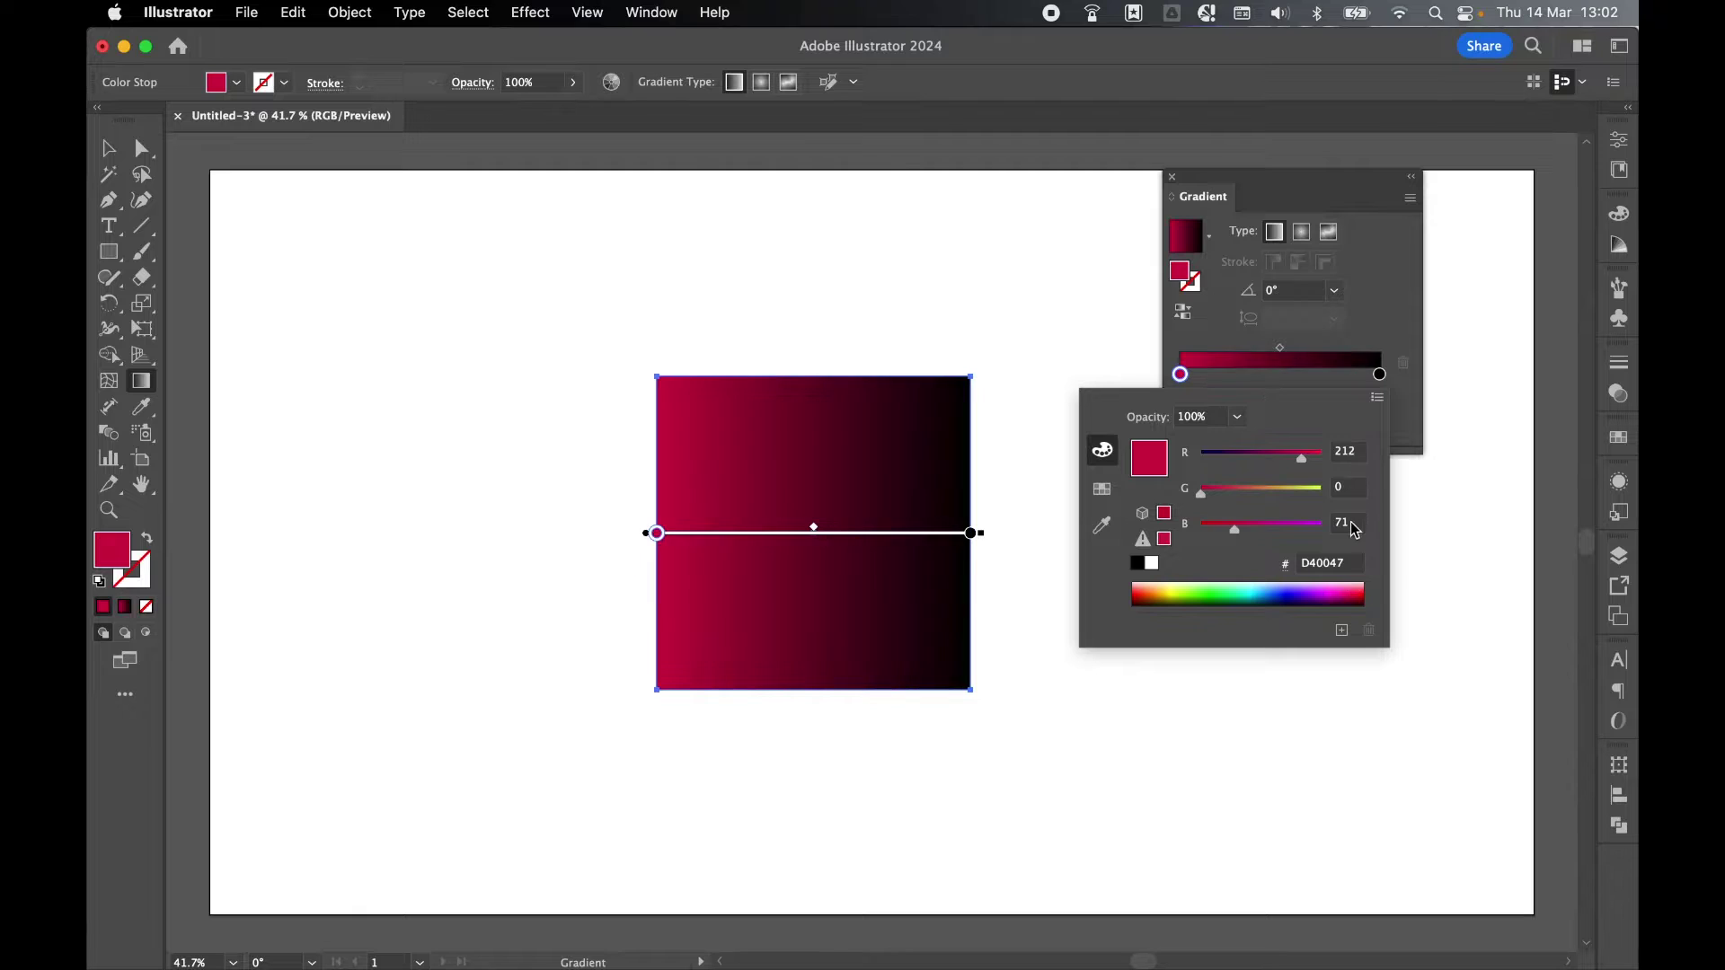
key(Return)
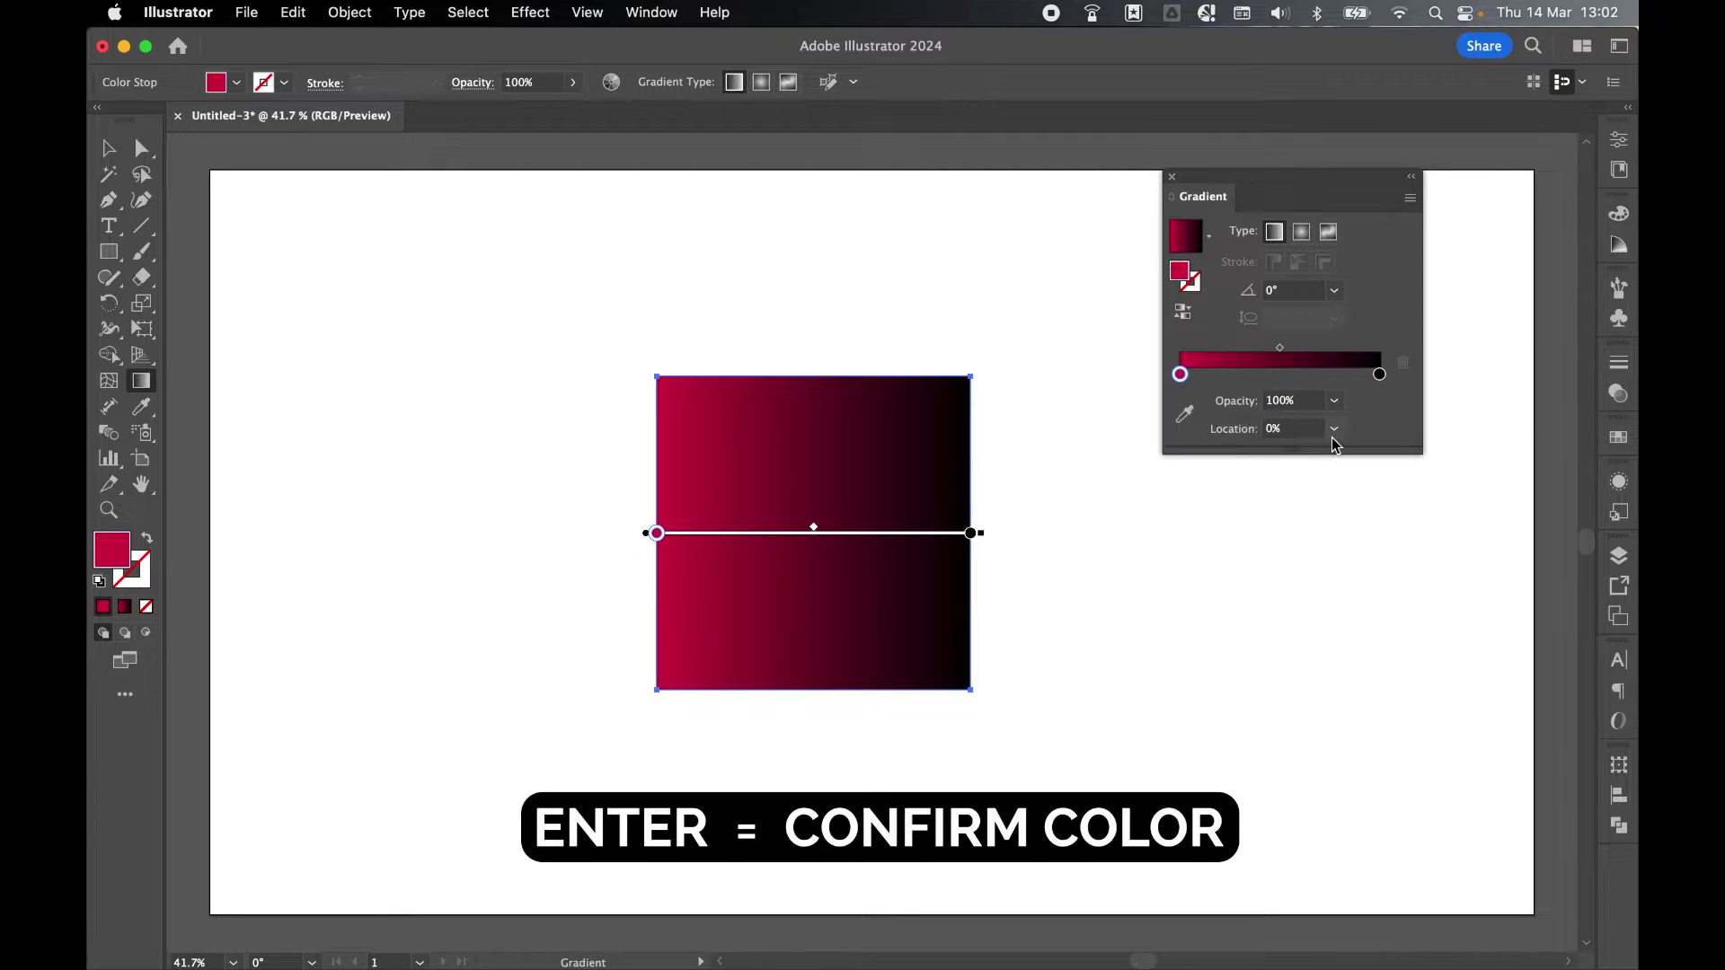
double_click(1381, 374)
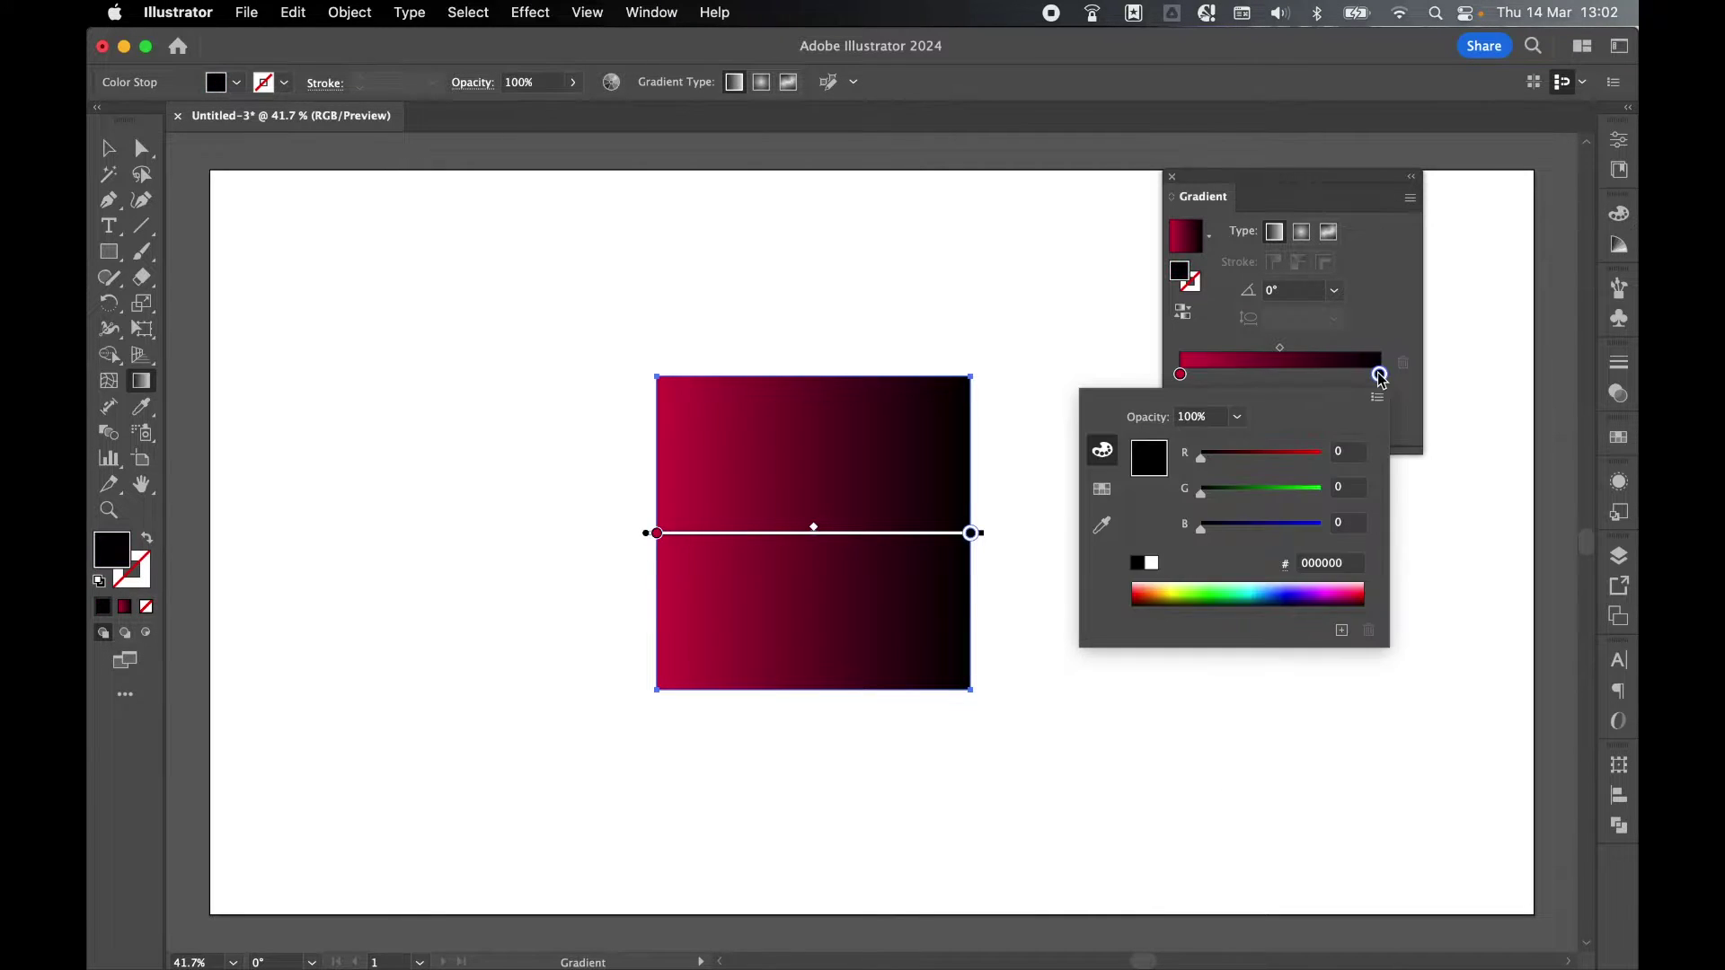
click(1166, 588)
click(1173, 593)
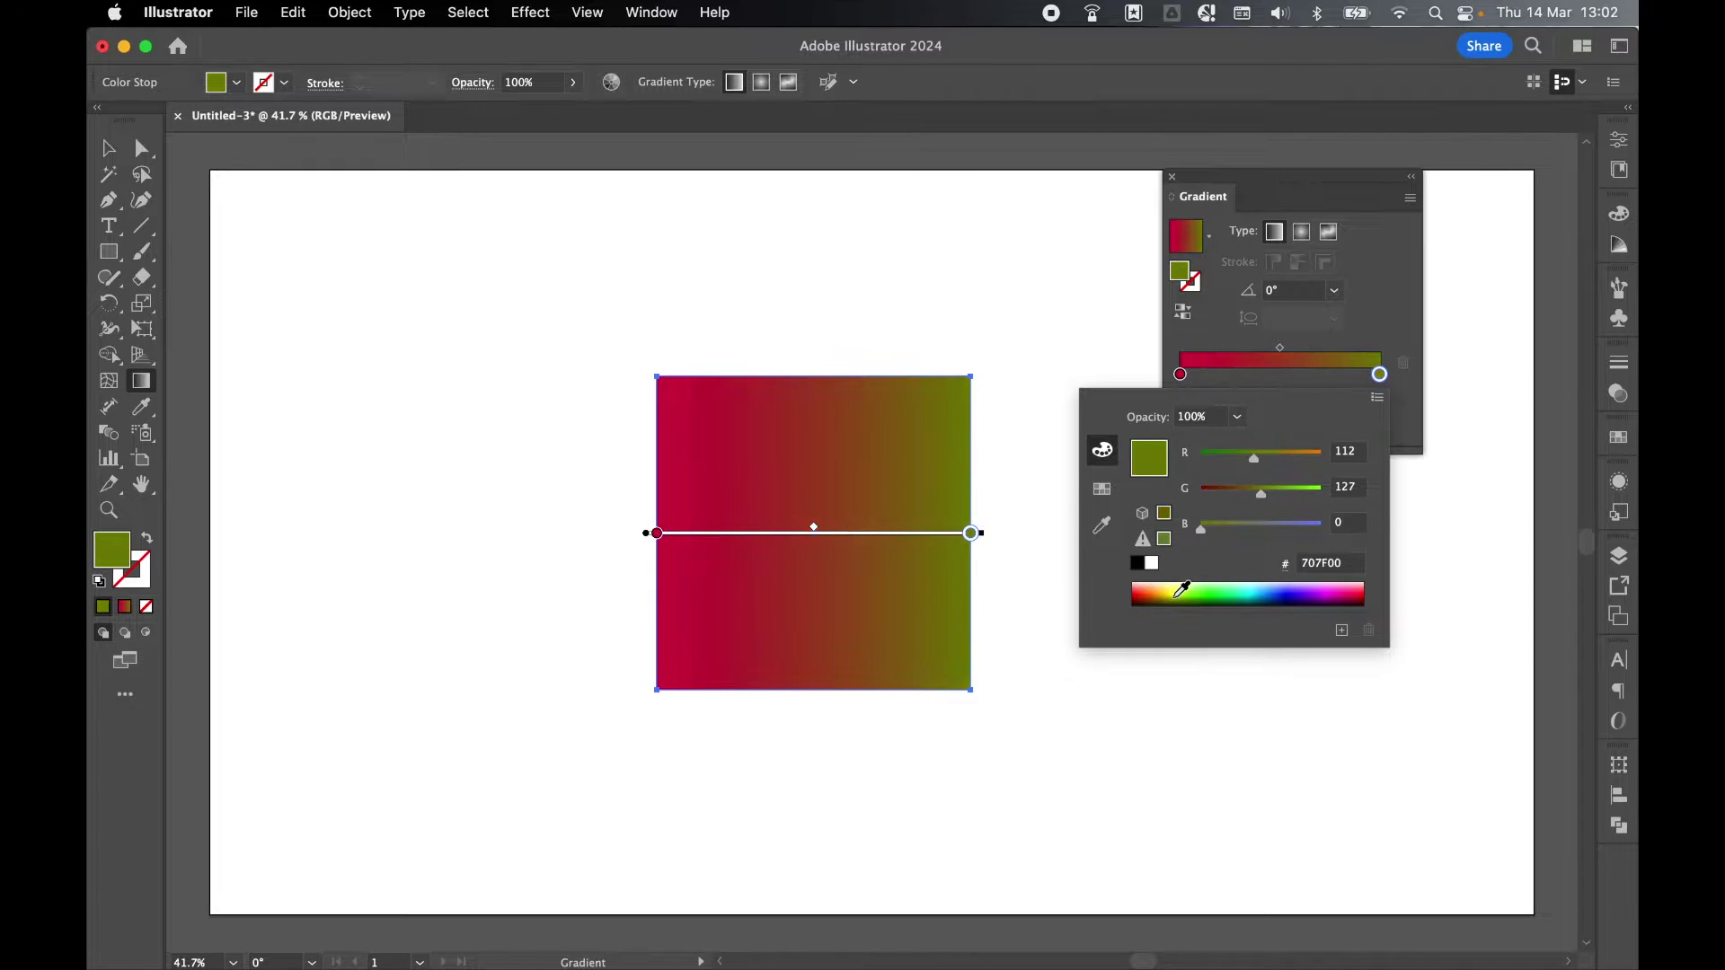
key(Return)
Dock the Swatches panel beneath the floating Gradient panel, then deselect the square.
click(1620, 436)
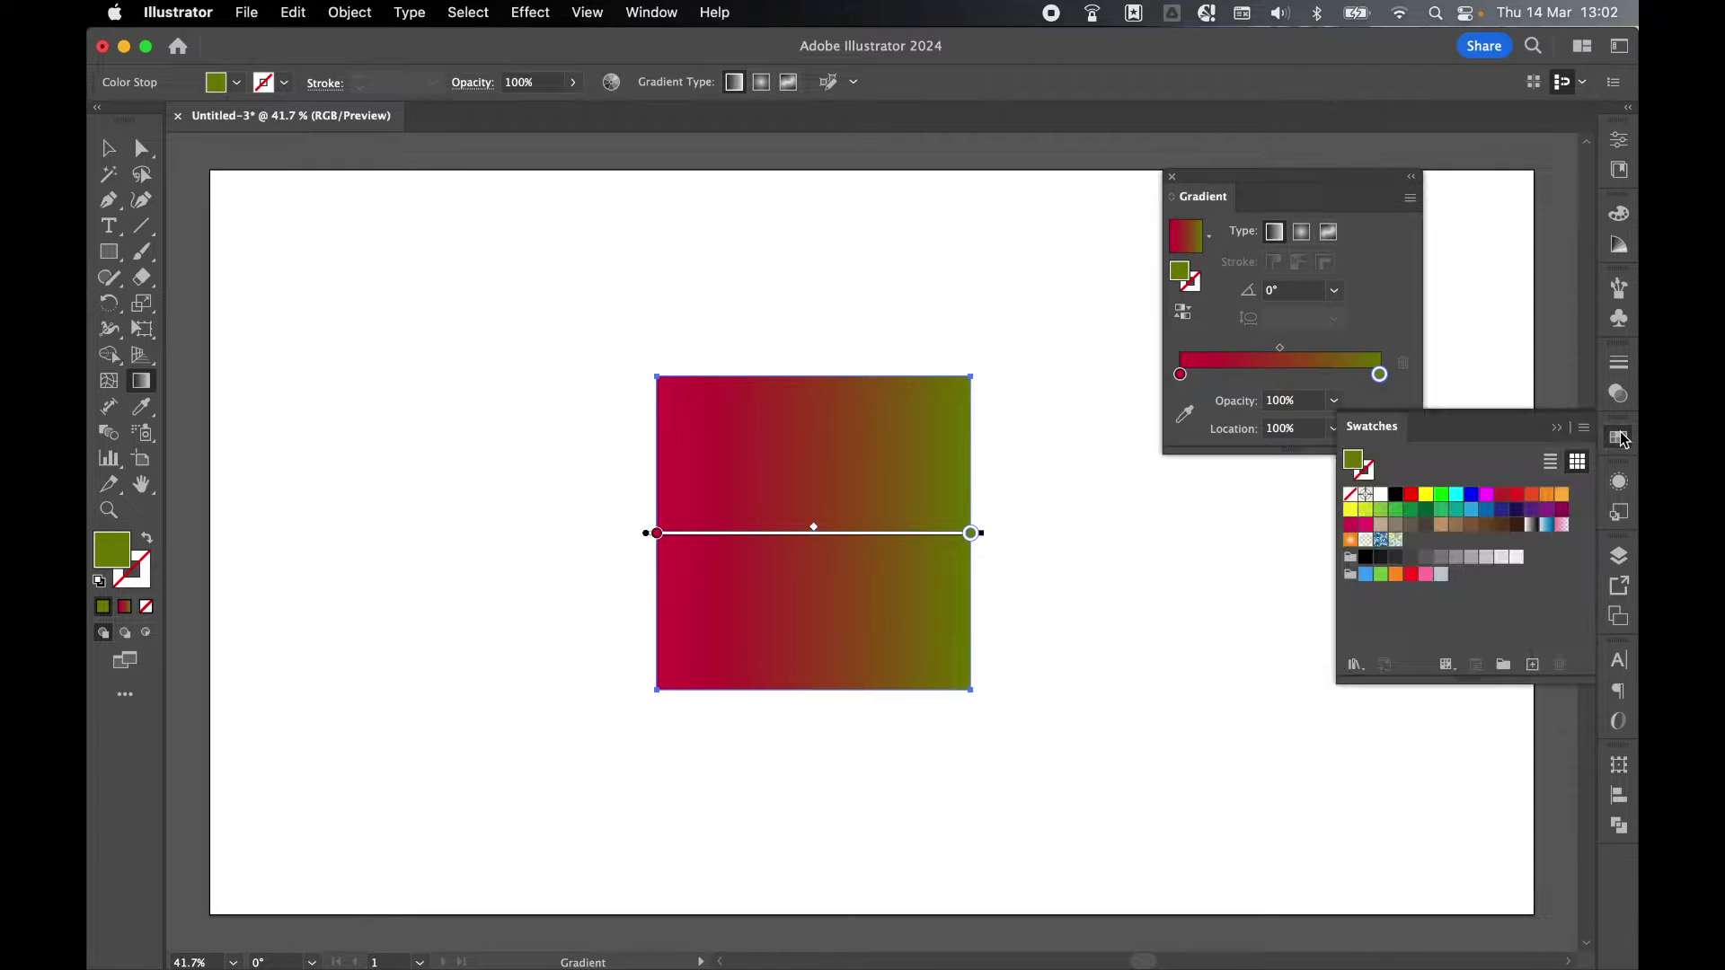
click(1621, 435)
click(668, 12)
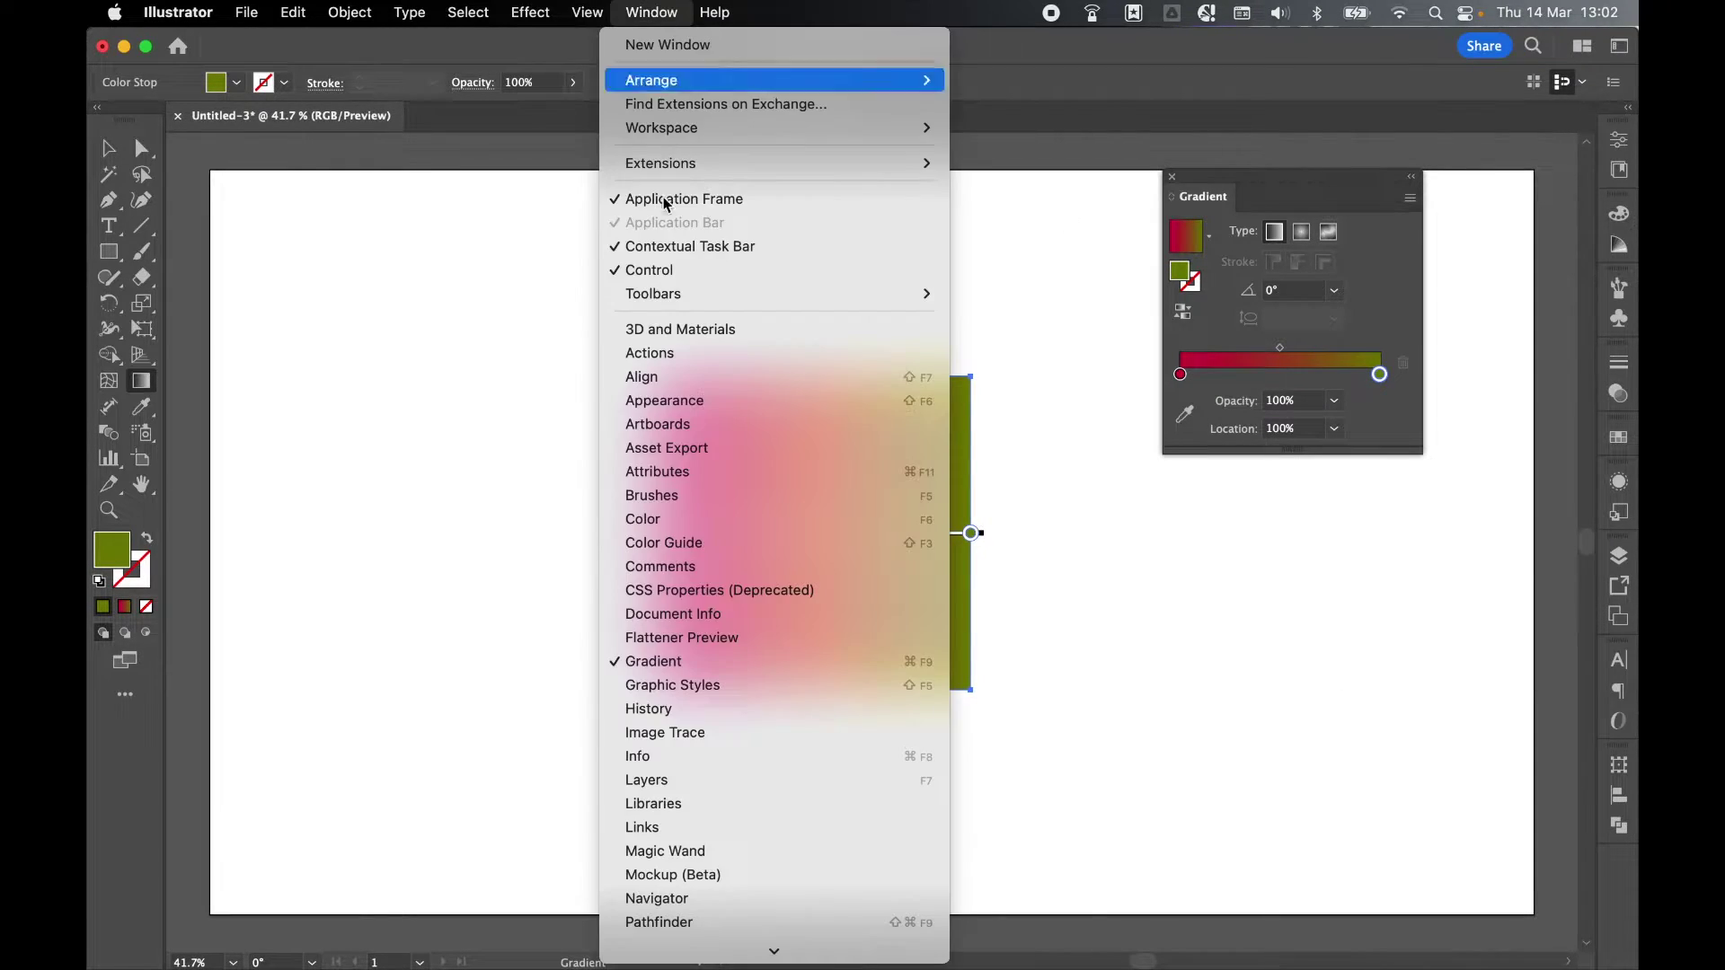
click(716, 697)
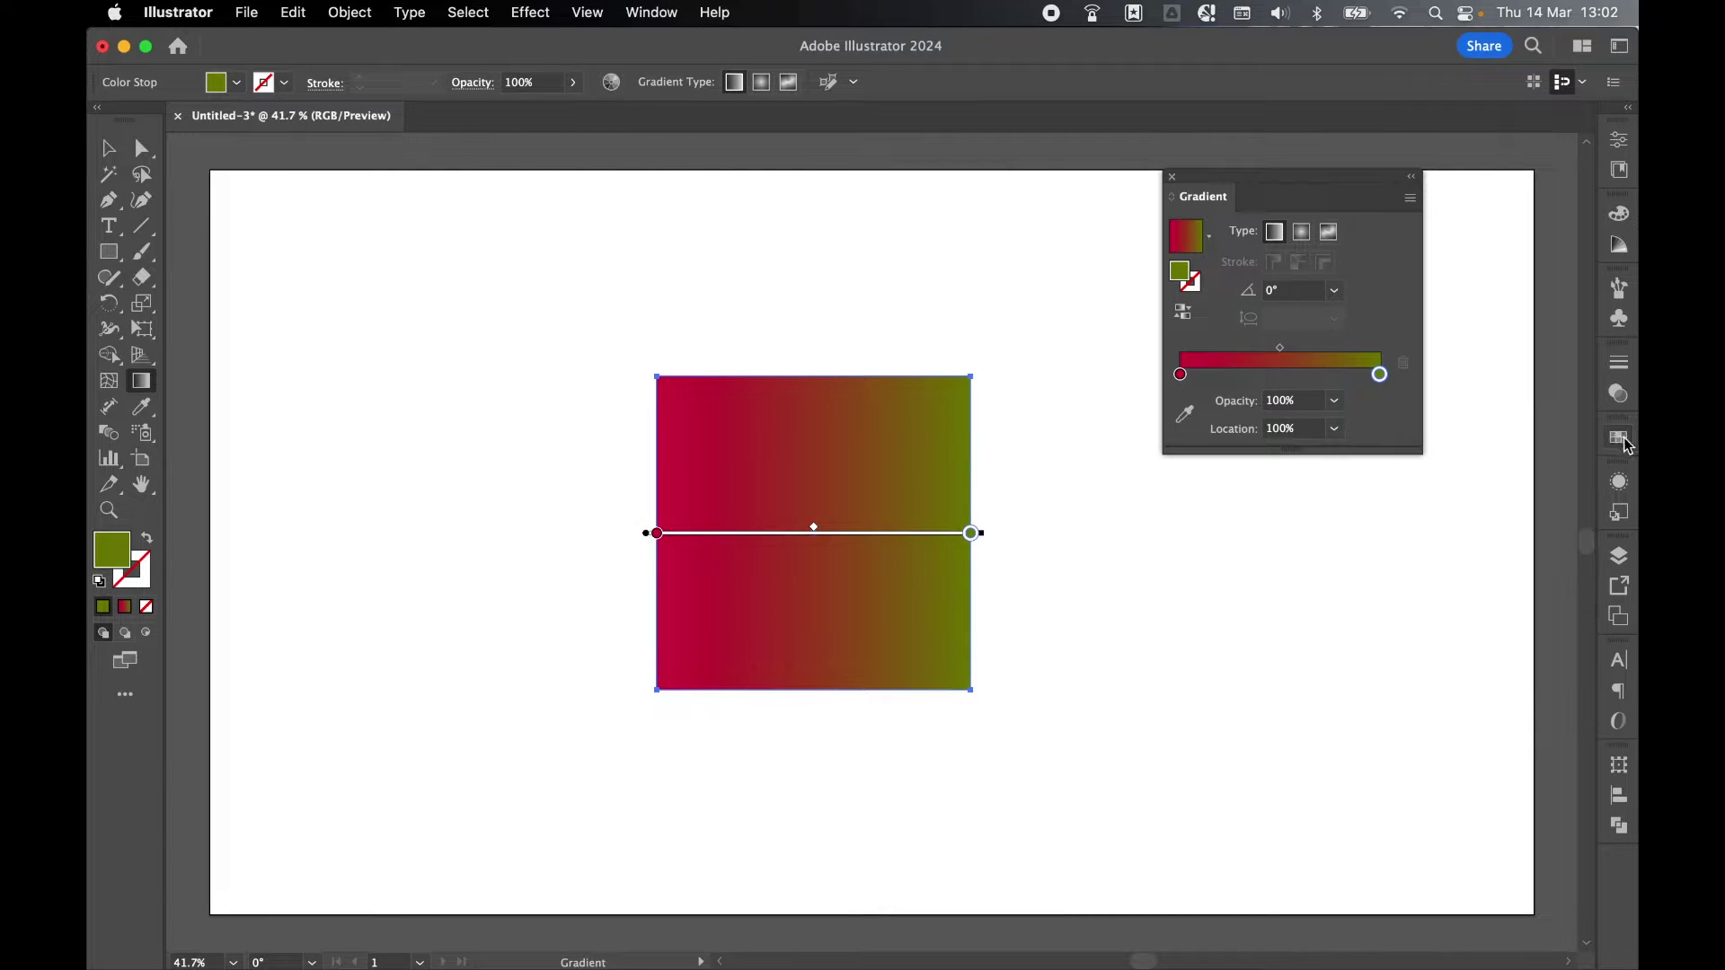
click(1229, 523)
drag(1090, 520, 1302, 496)
click(108, 148)
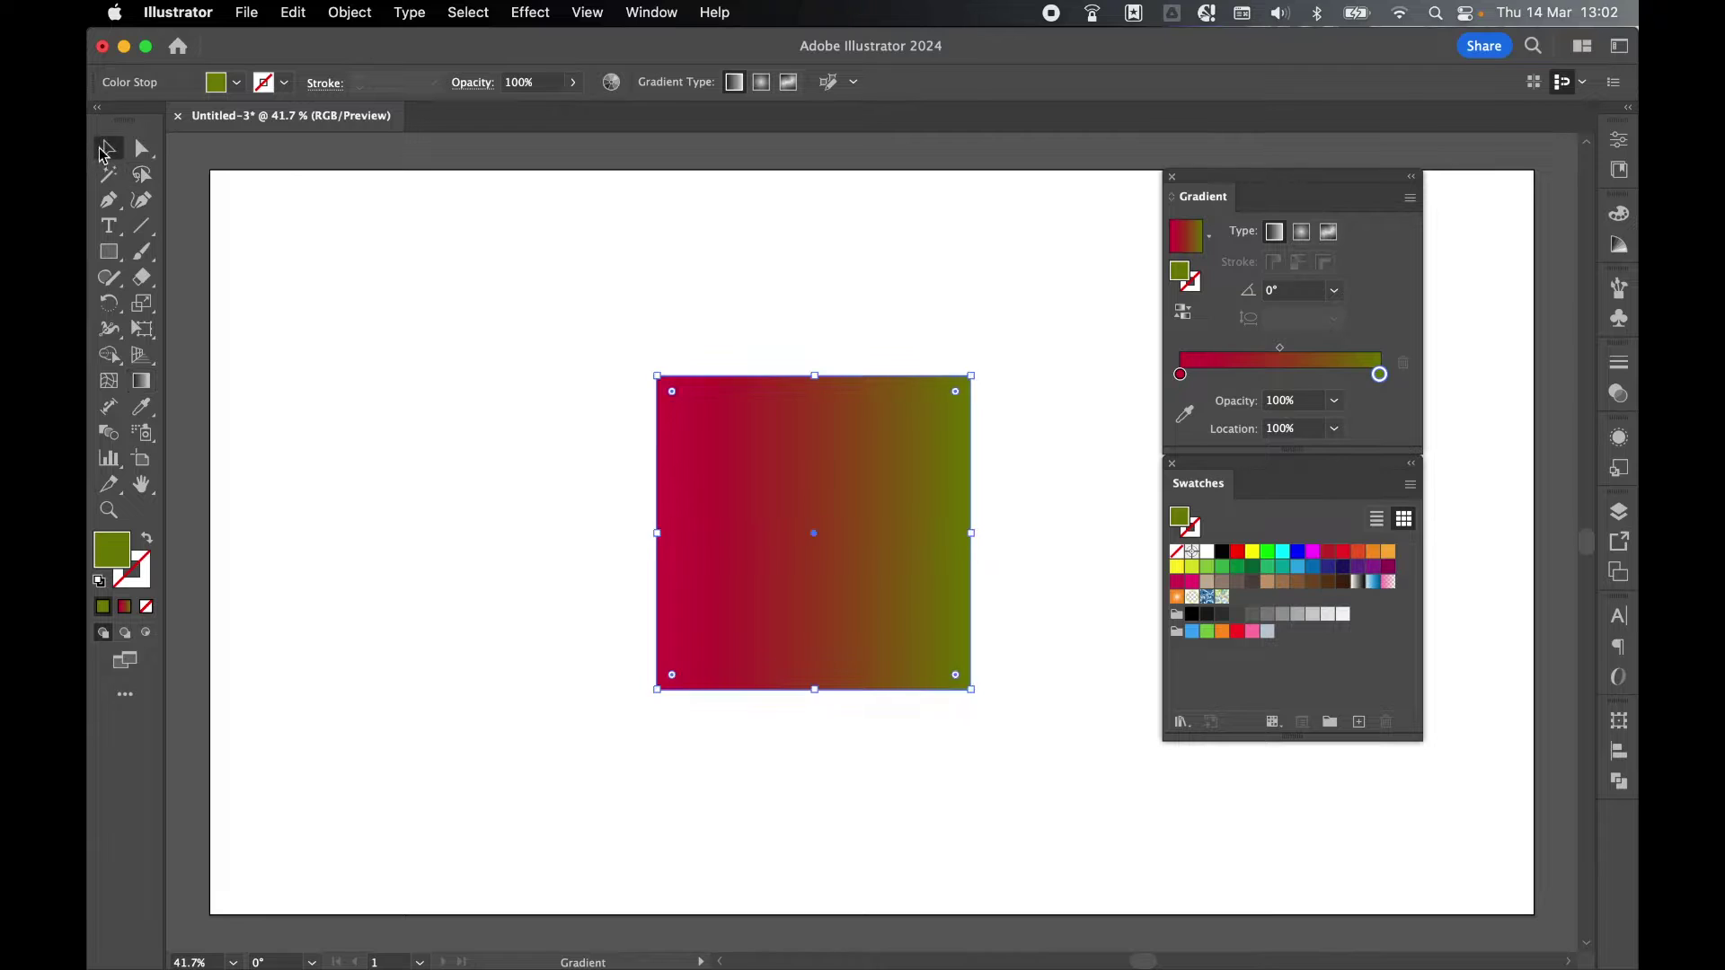
click(765, 321)
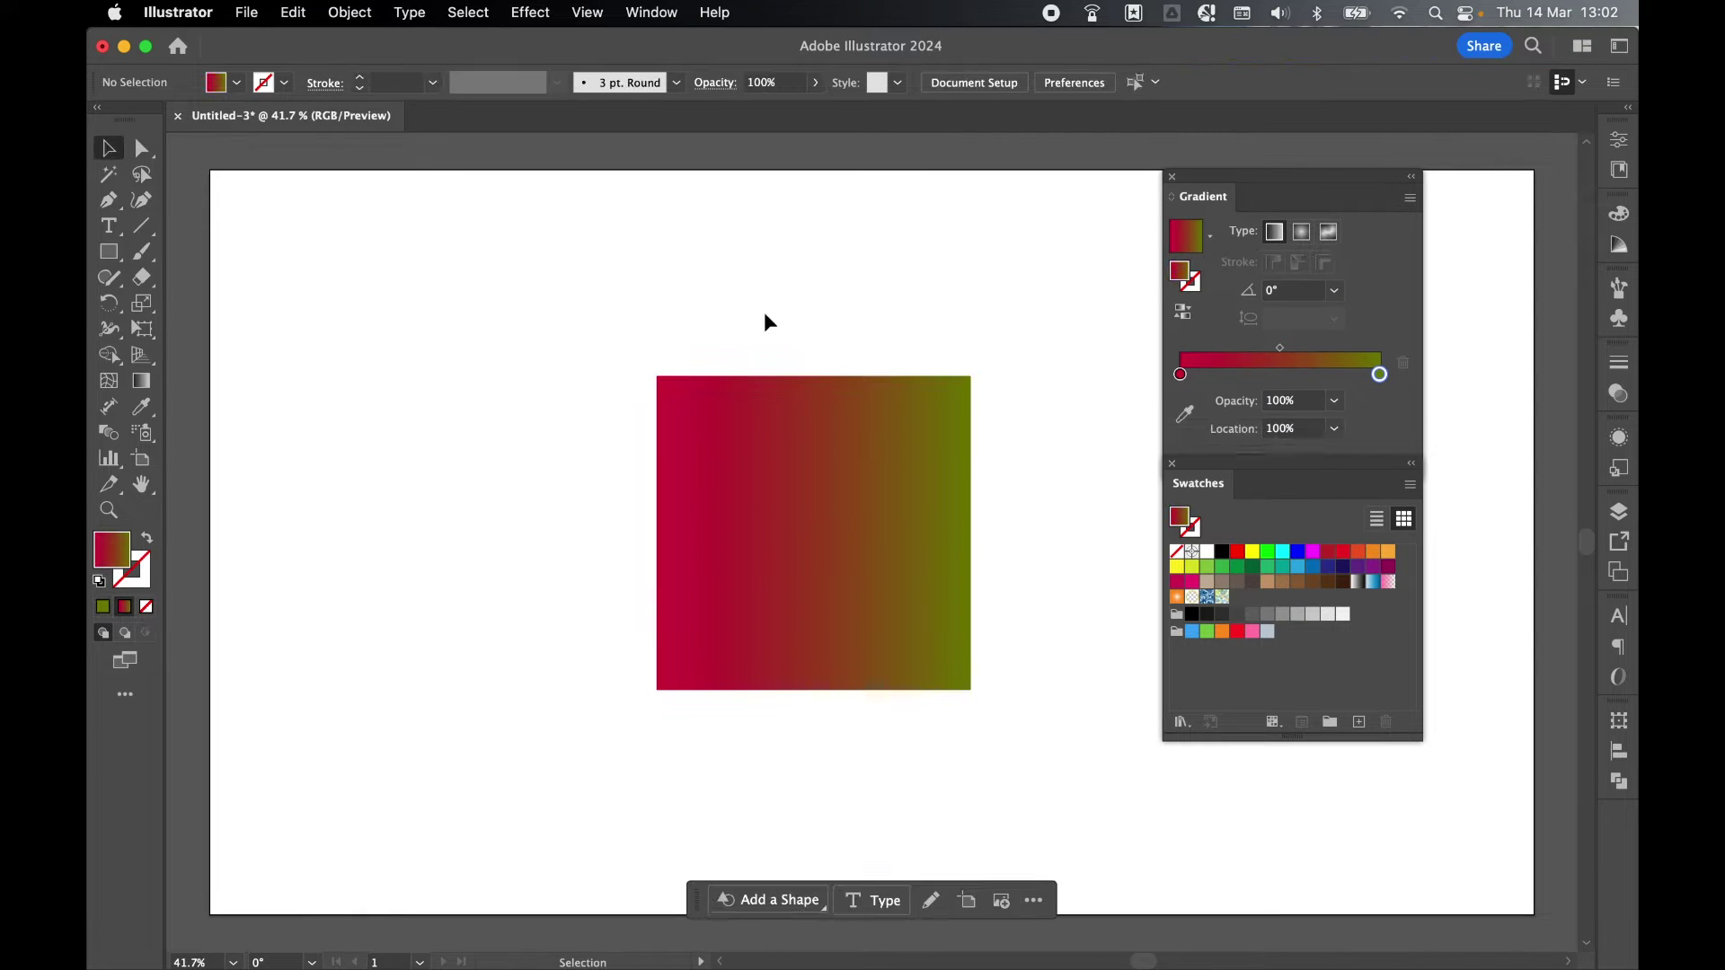
Change the fill colour to blue 2E40AA in the Color Picker.
double_click(106, 561)
drag(1273, 201, 582, 292)
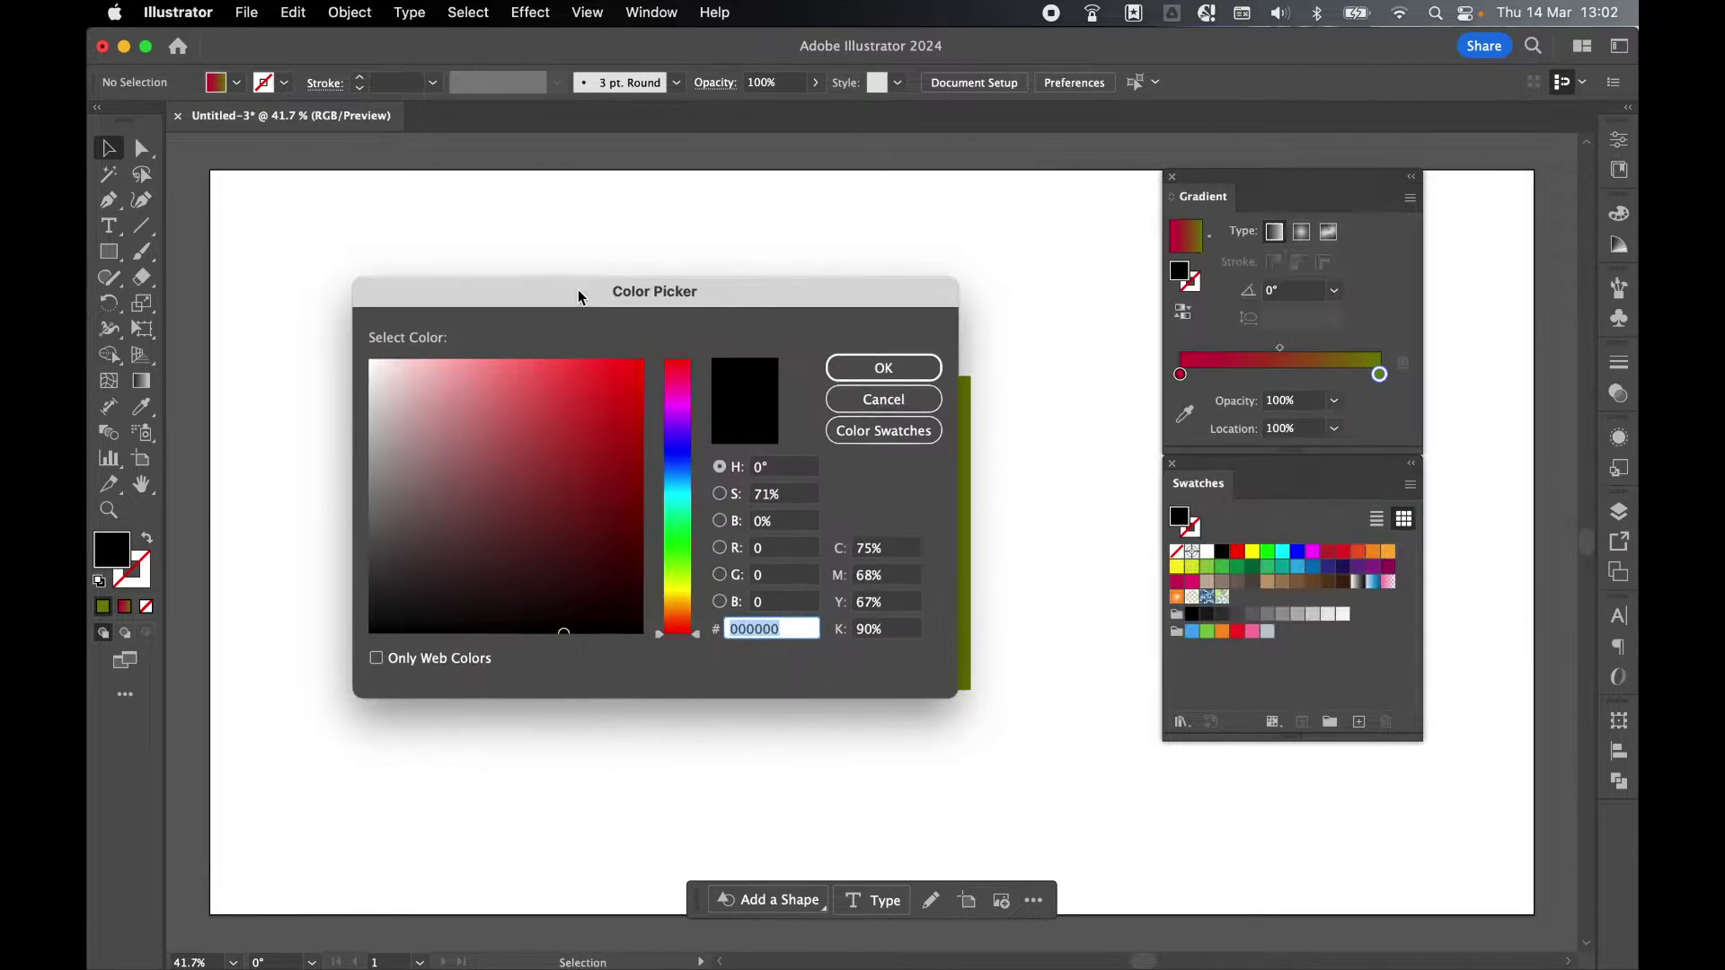
mouse_move(558, 496)
mouse_down()
mouse_move(551, 551)
mouse_move(542, 445)
mouse_move(581, 396)
mouse_move(597, 440)
mouse_move(569, 449)
mouse_up()
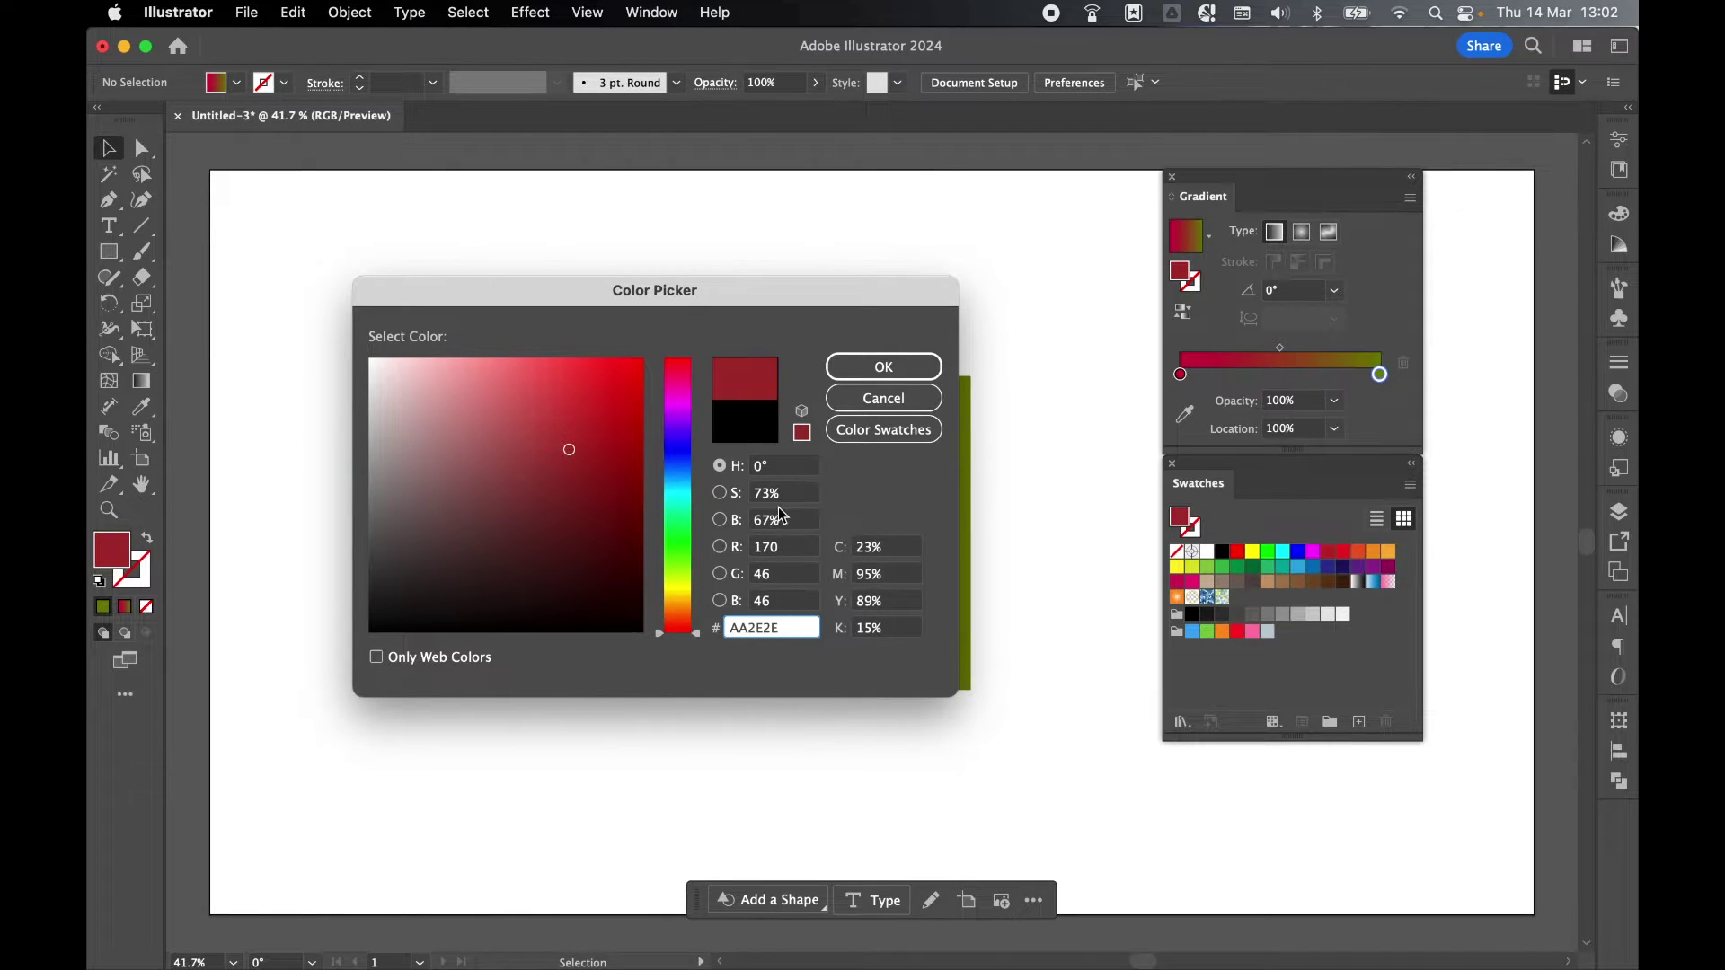
drag(698, 418, 697, 456)
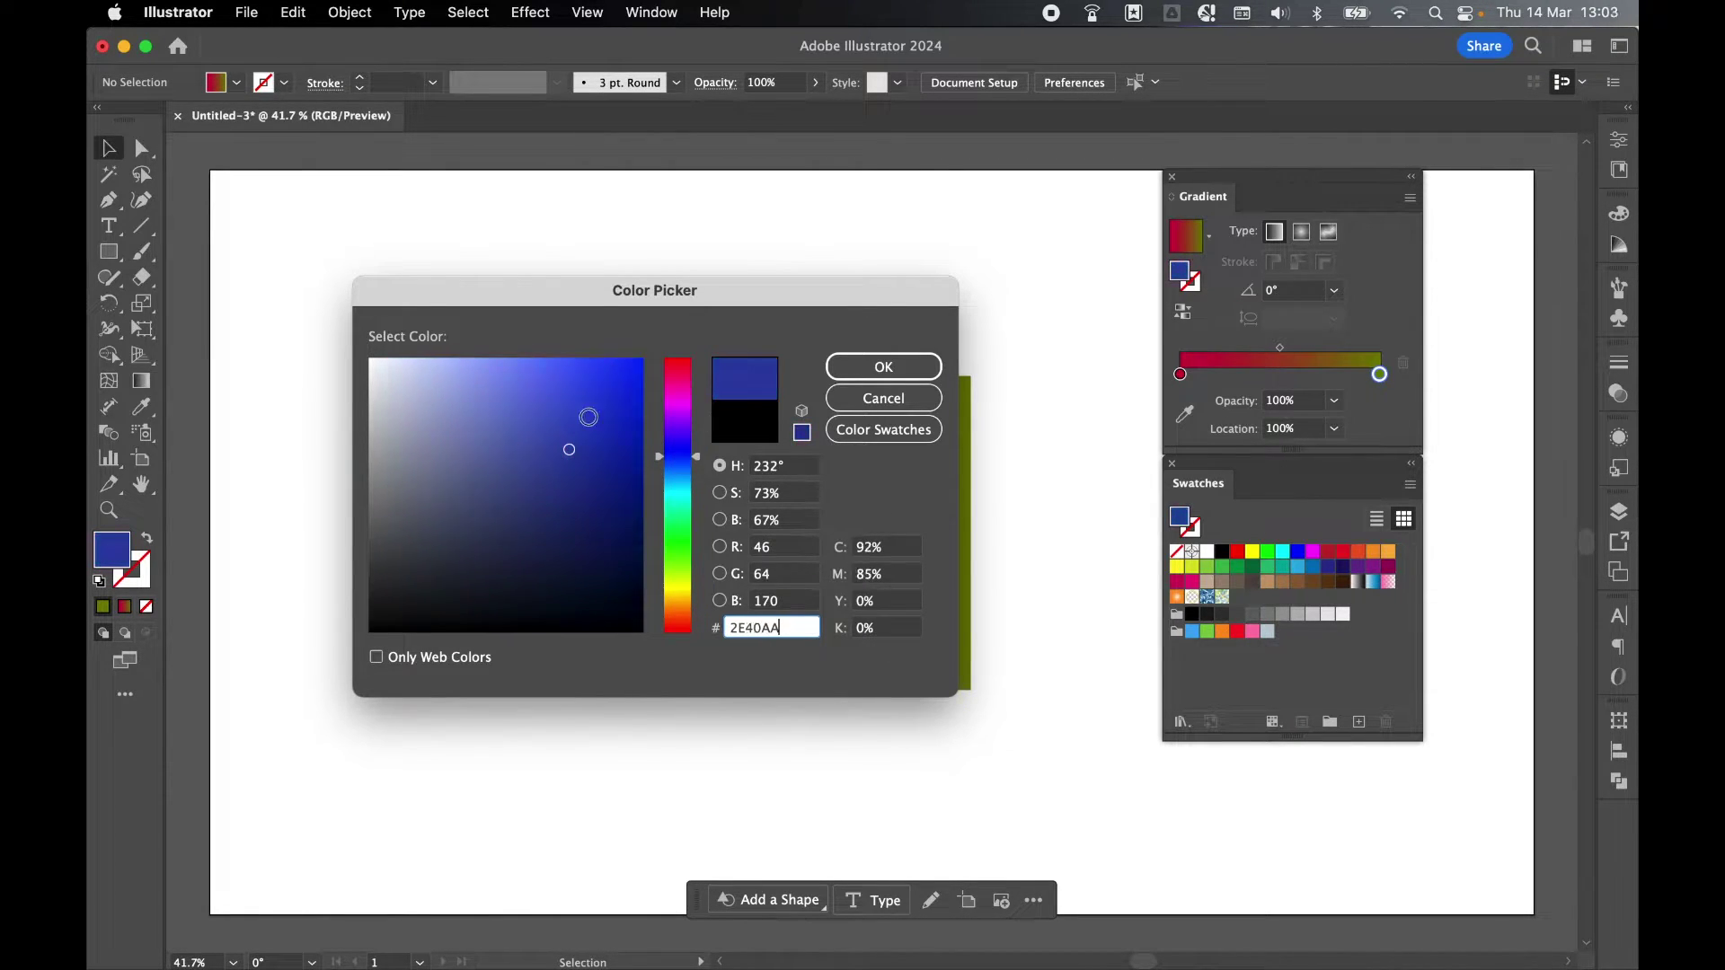
click(904, 363)
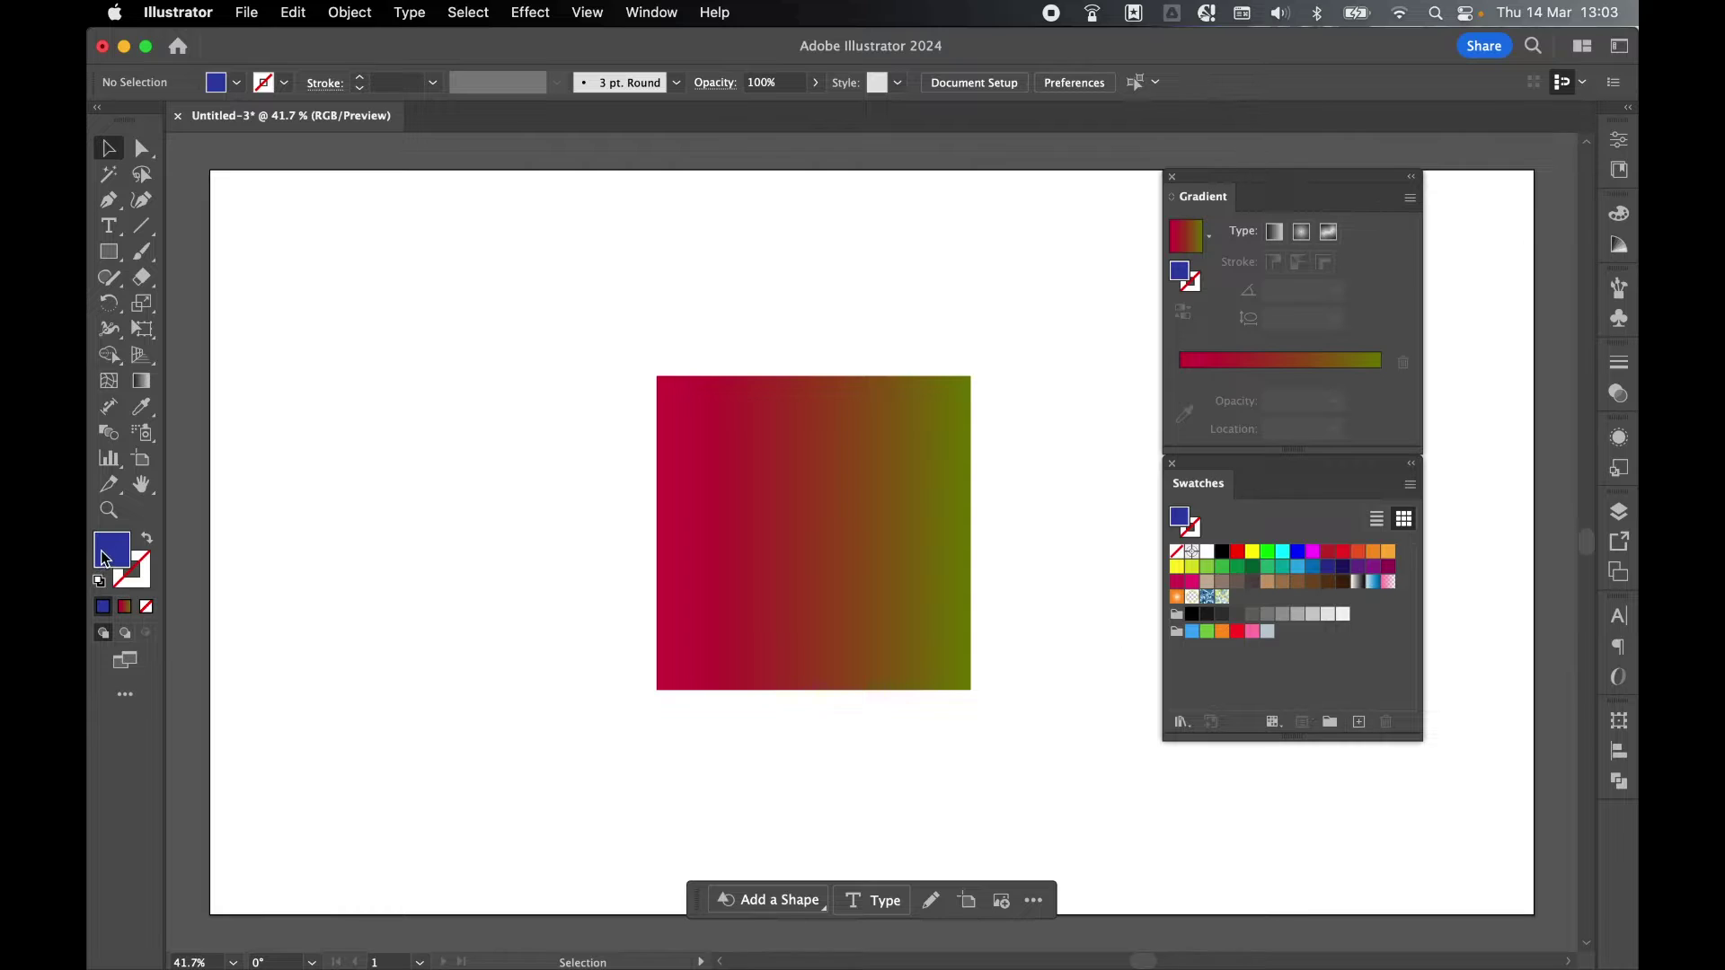
Save blue 2E40AA as a new swatch and reselect the gradient square.
click(1359, 722)
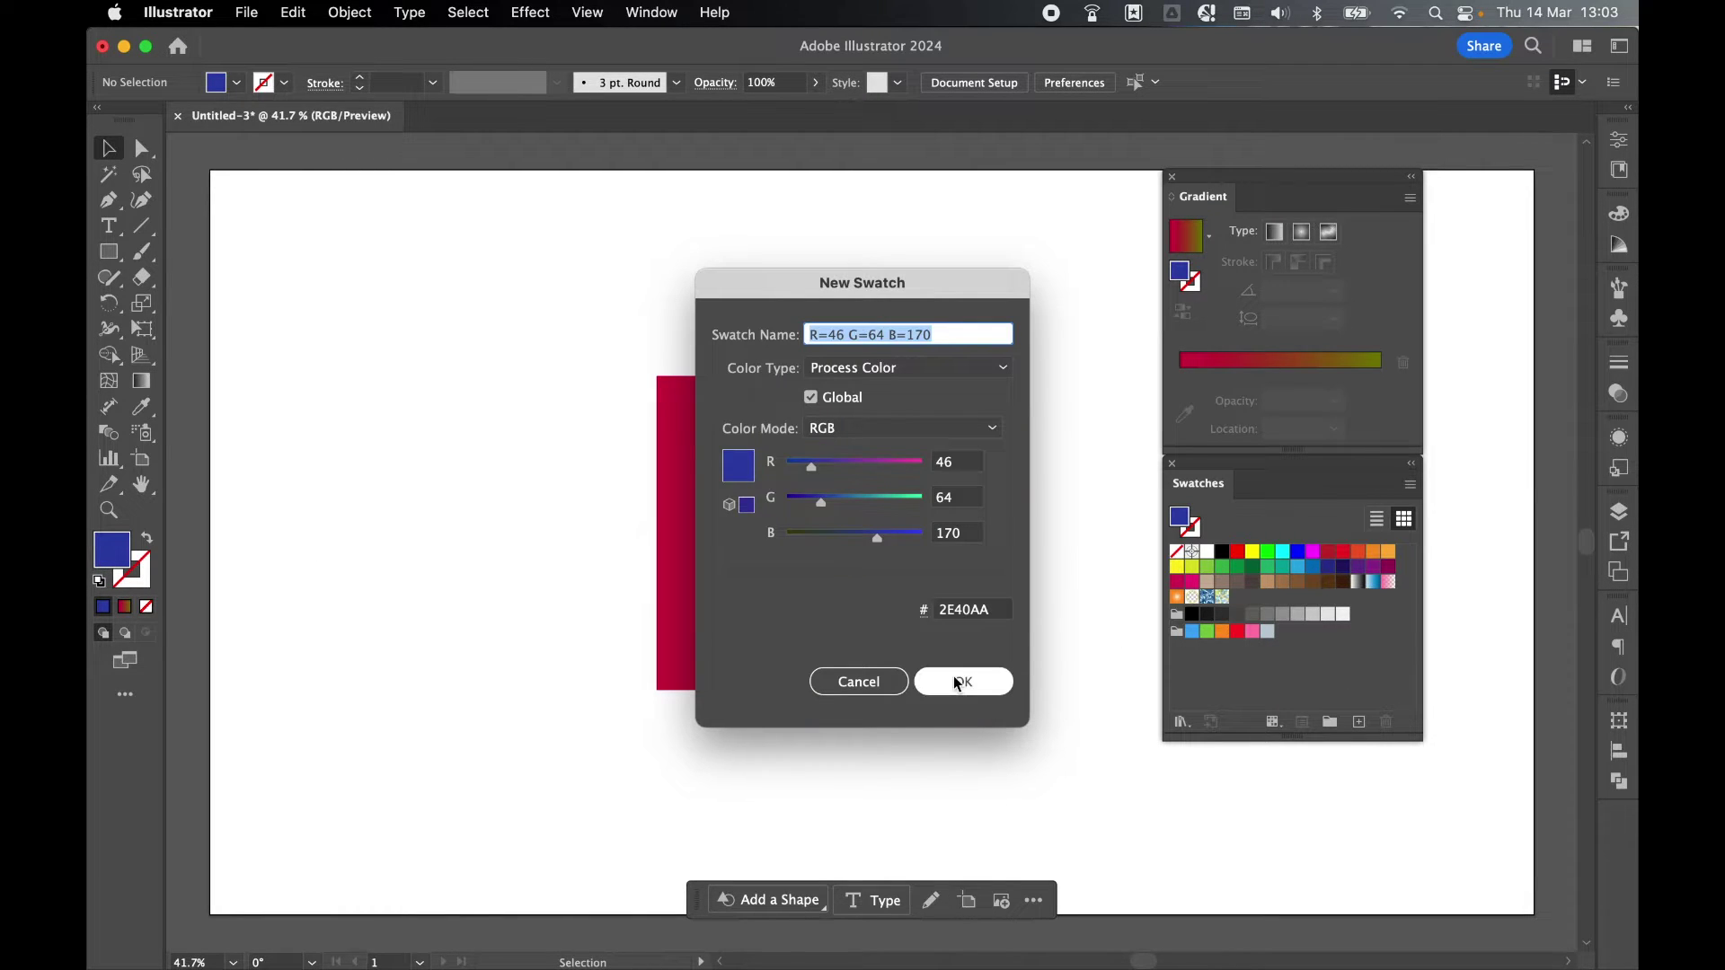
click(958, 680)
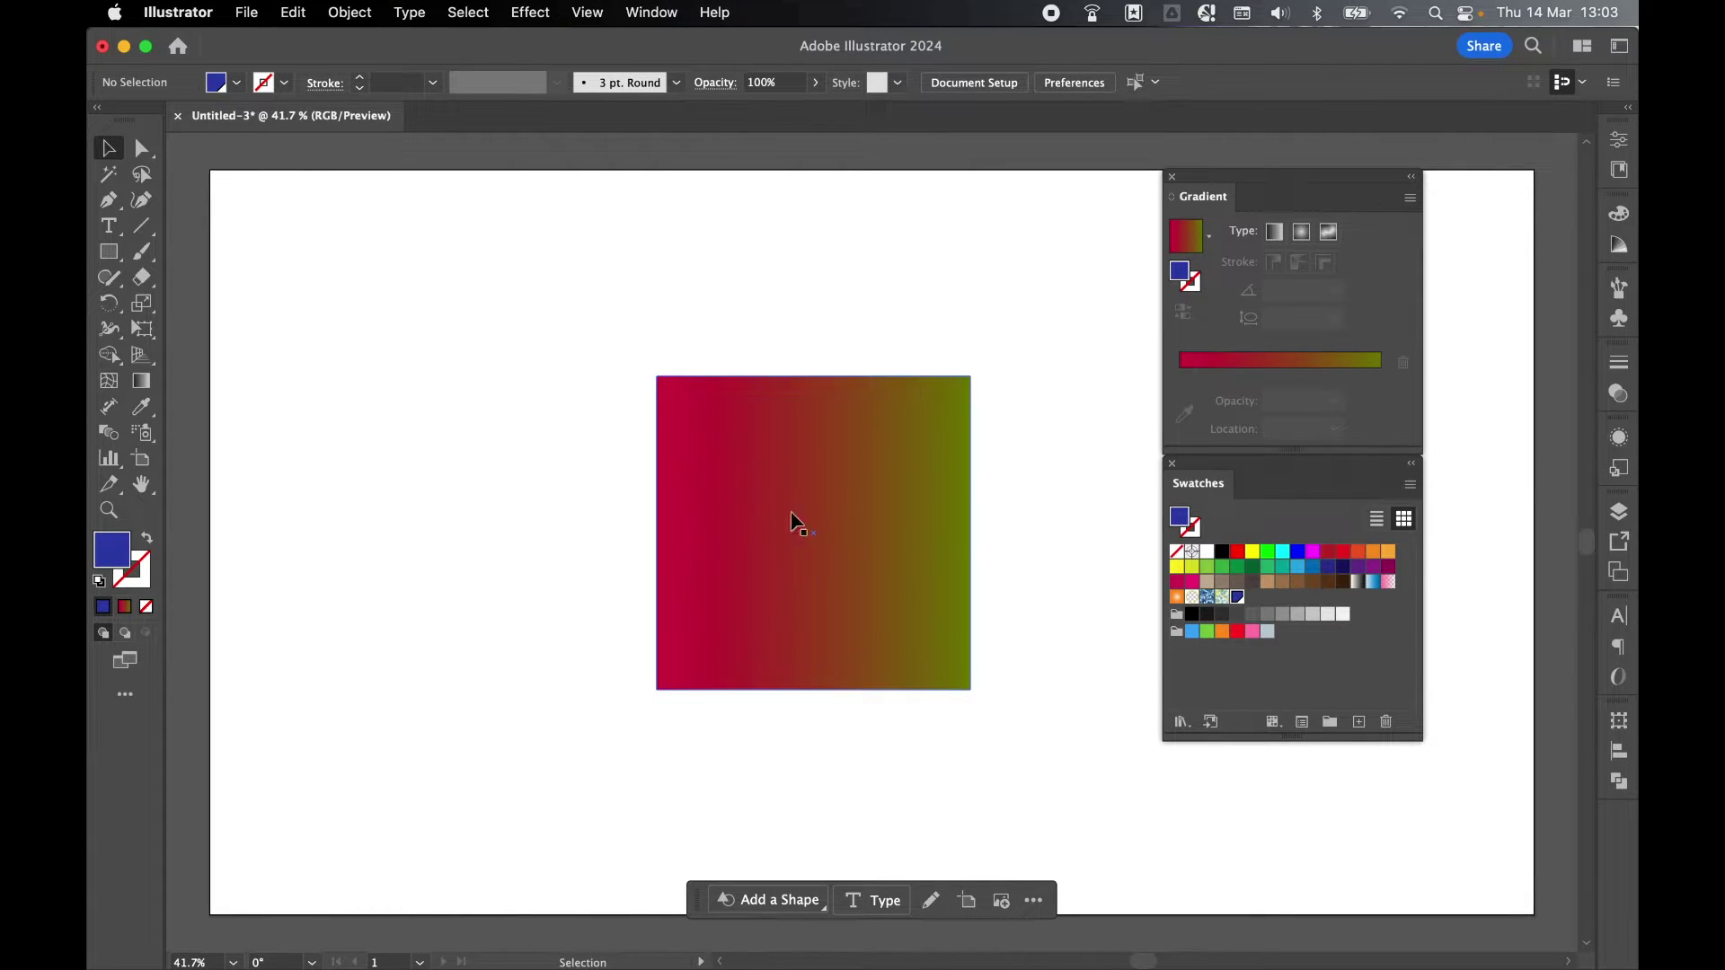
click(905, 472)
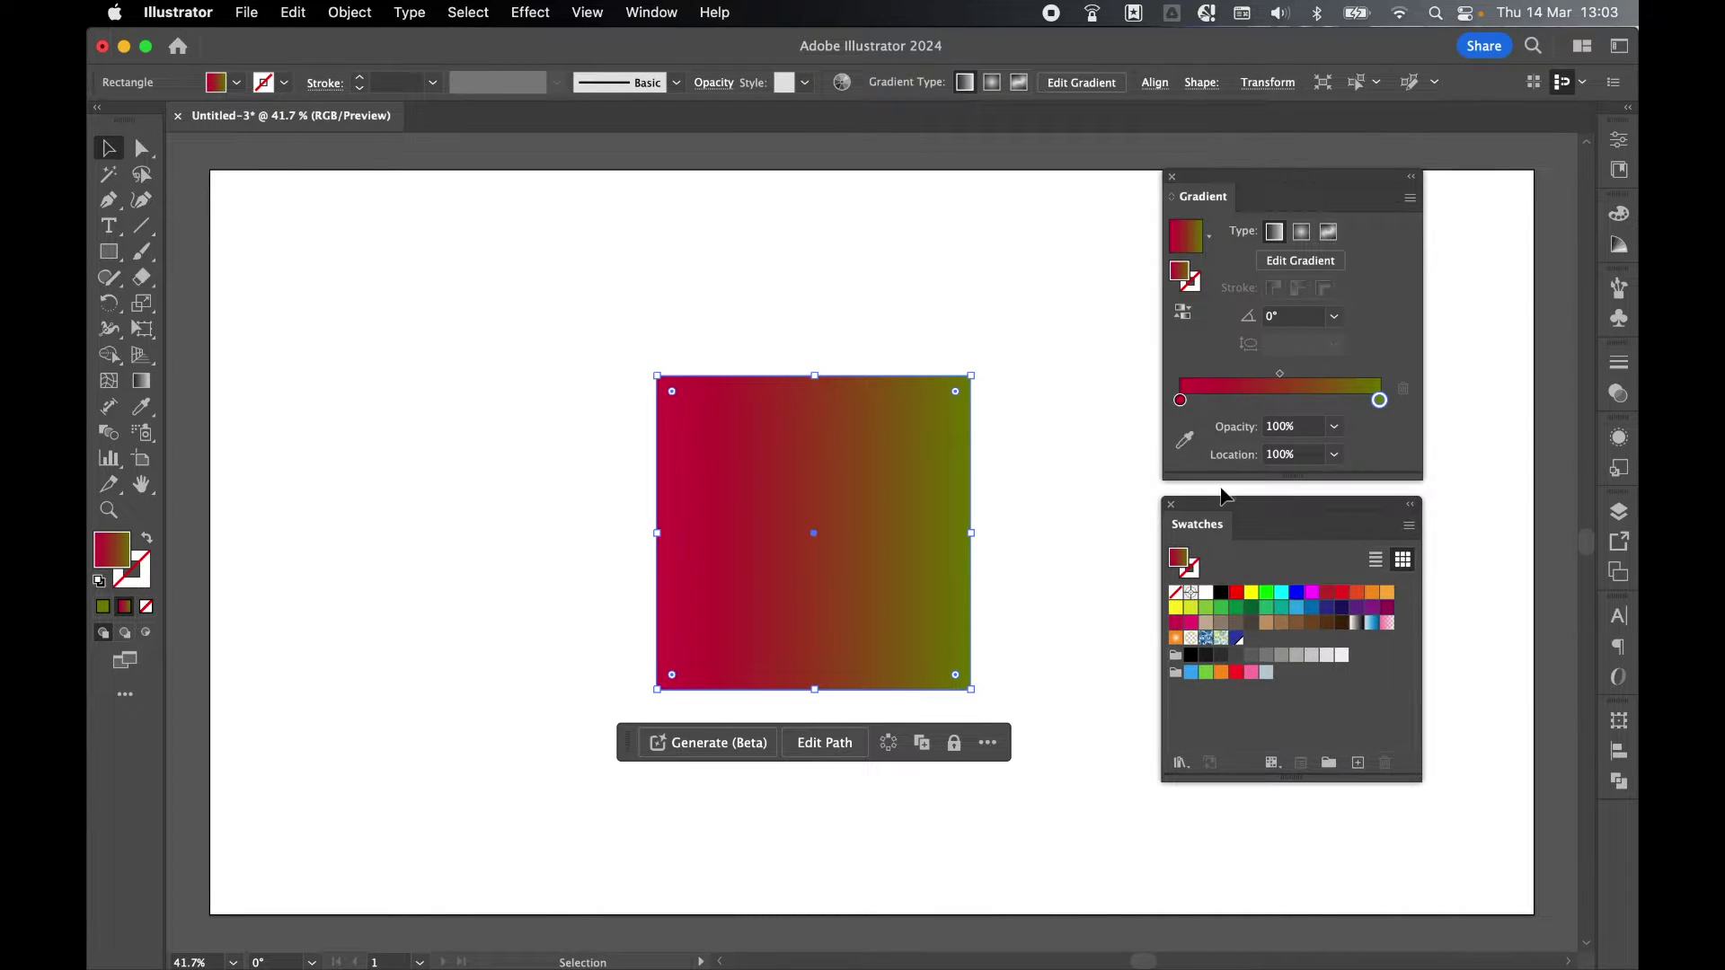
Set the gradient's end stops to the new blue swatch and tan.
click(1238, 640)
drag(1182, 404, 1182, 401)
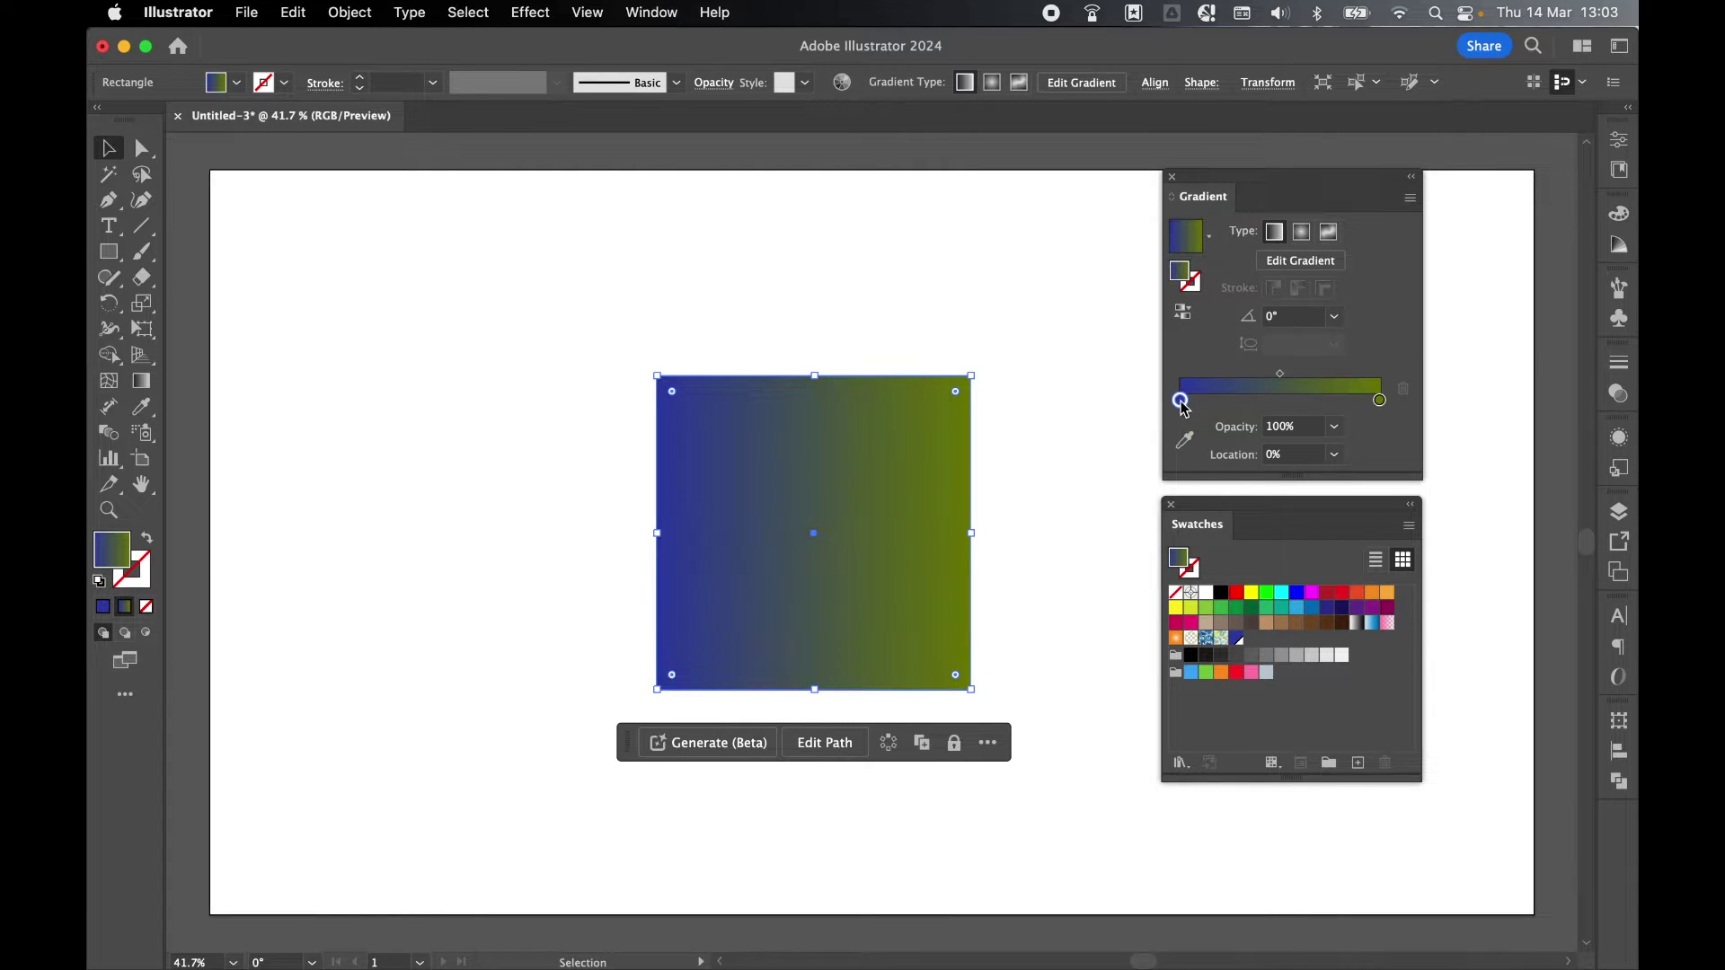
drag(1270, 627, 1384, 407)
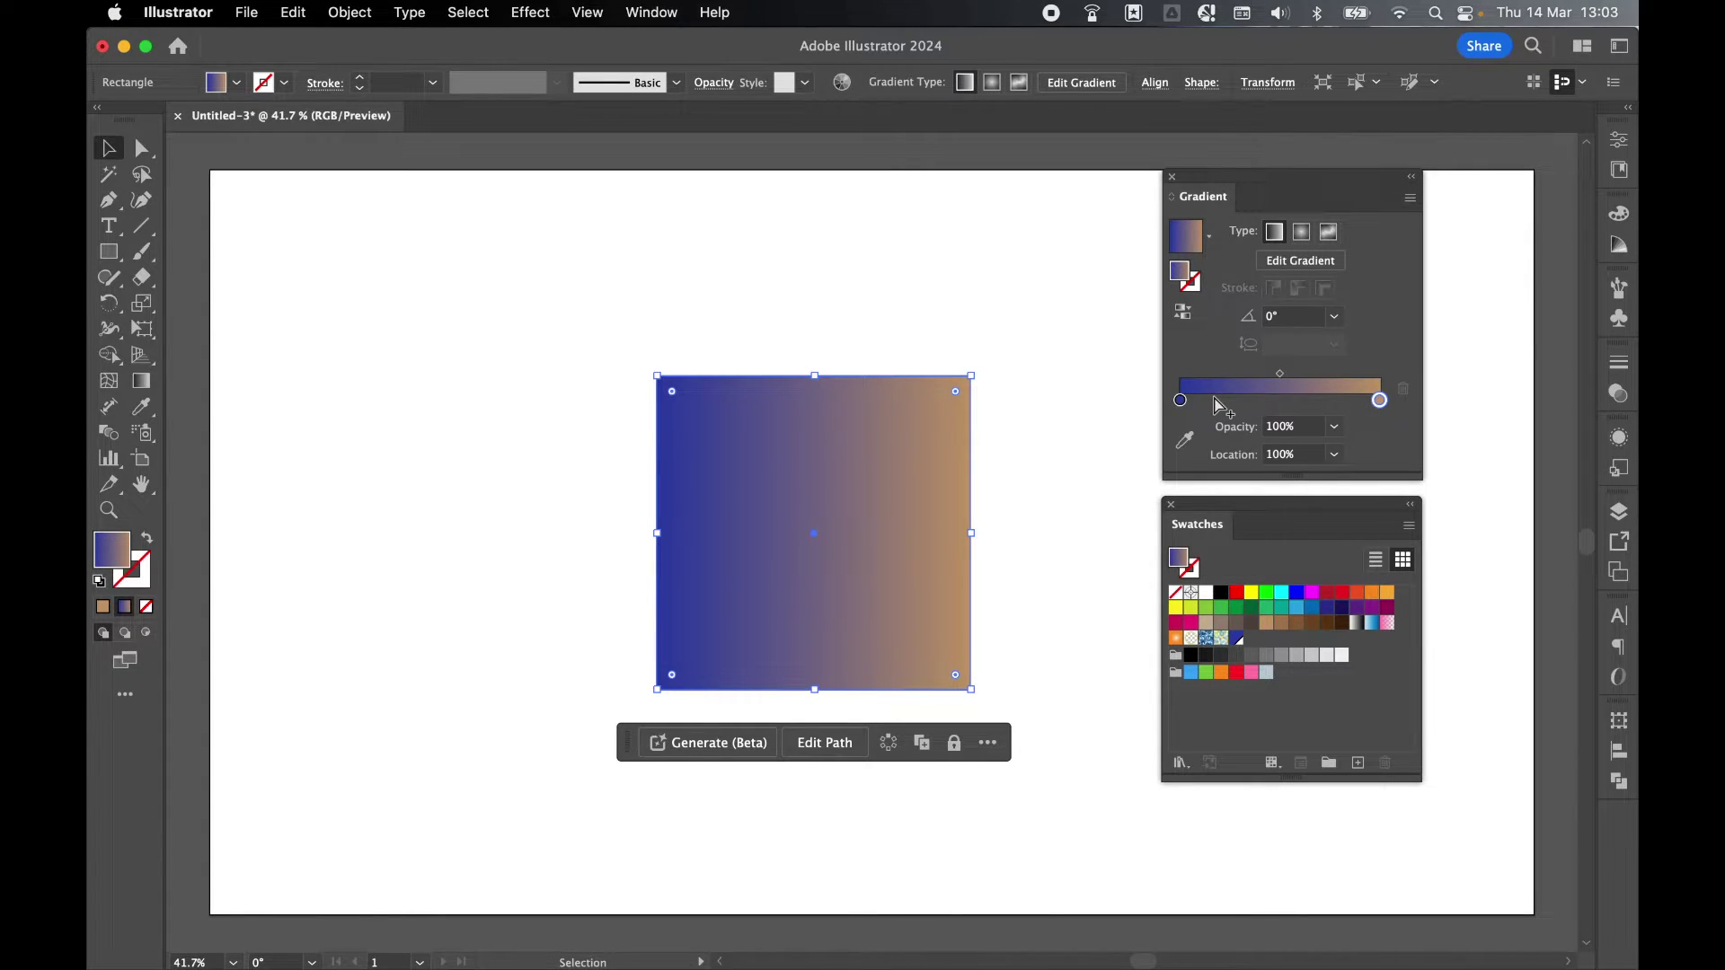
Add three colour stops, the last near 79%, and turn the second one cyan.
click(1224, 402)
click(1284, 401)
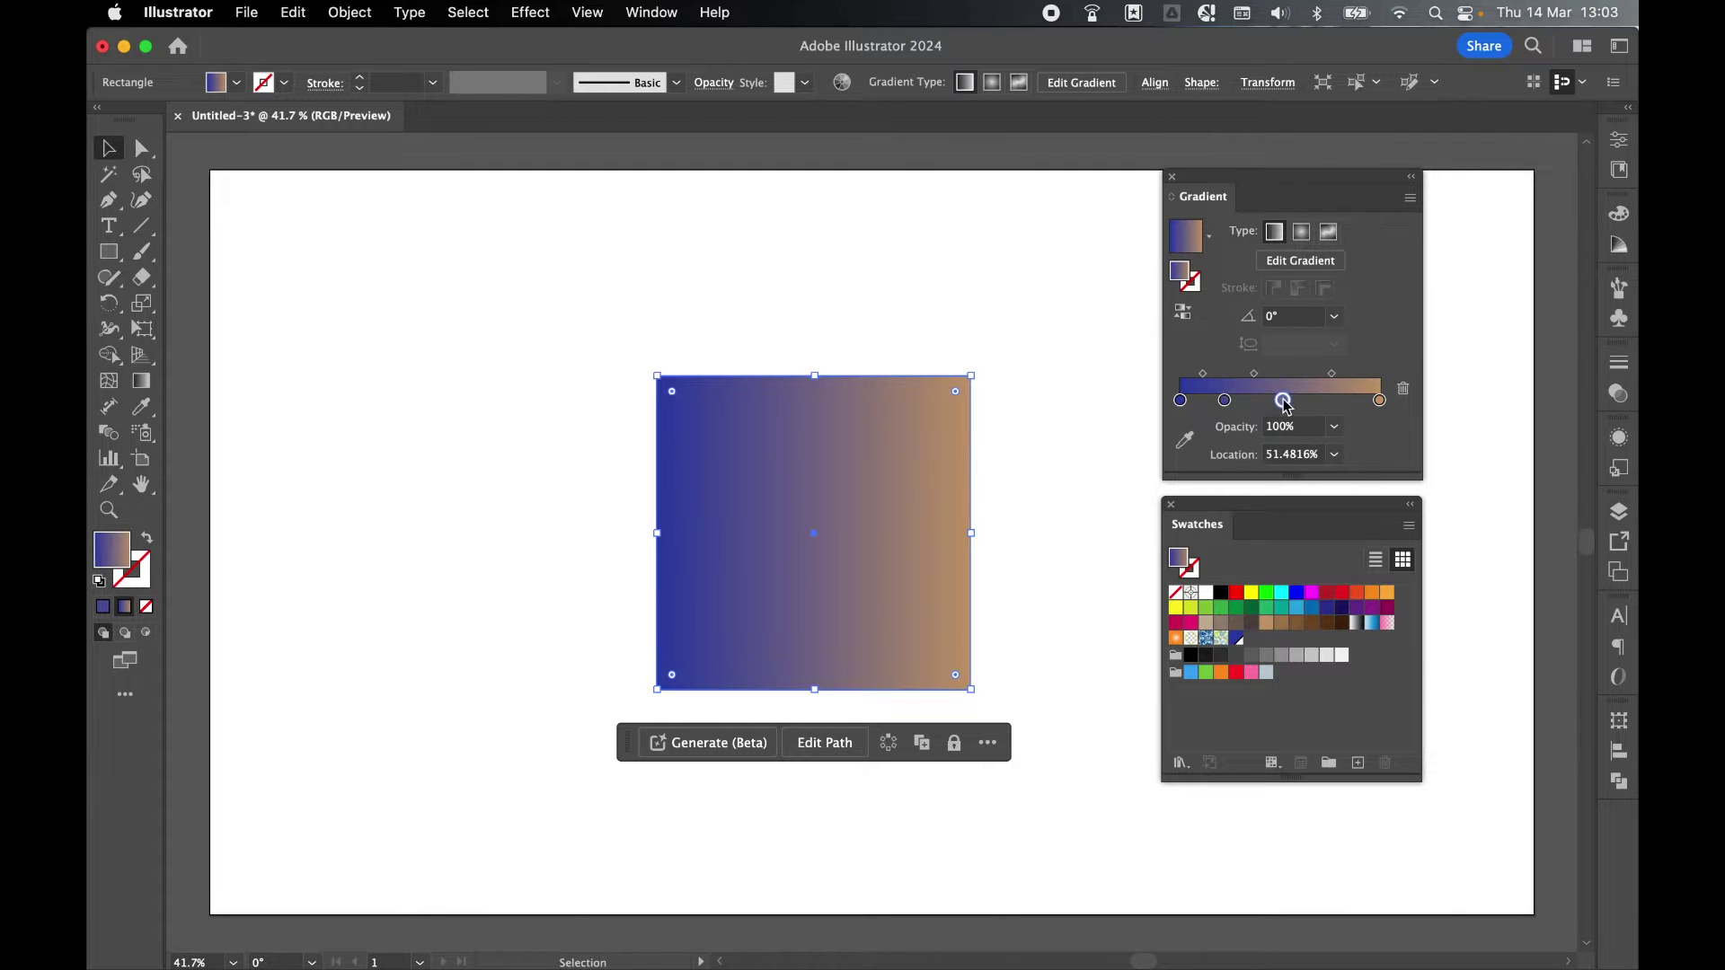
click(1338, 401)
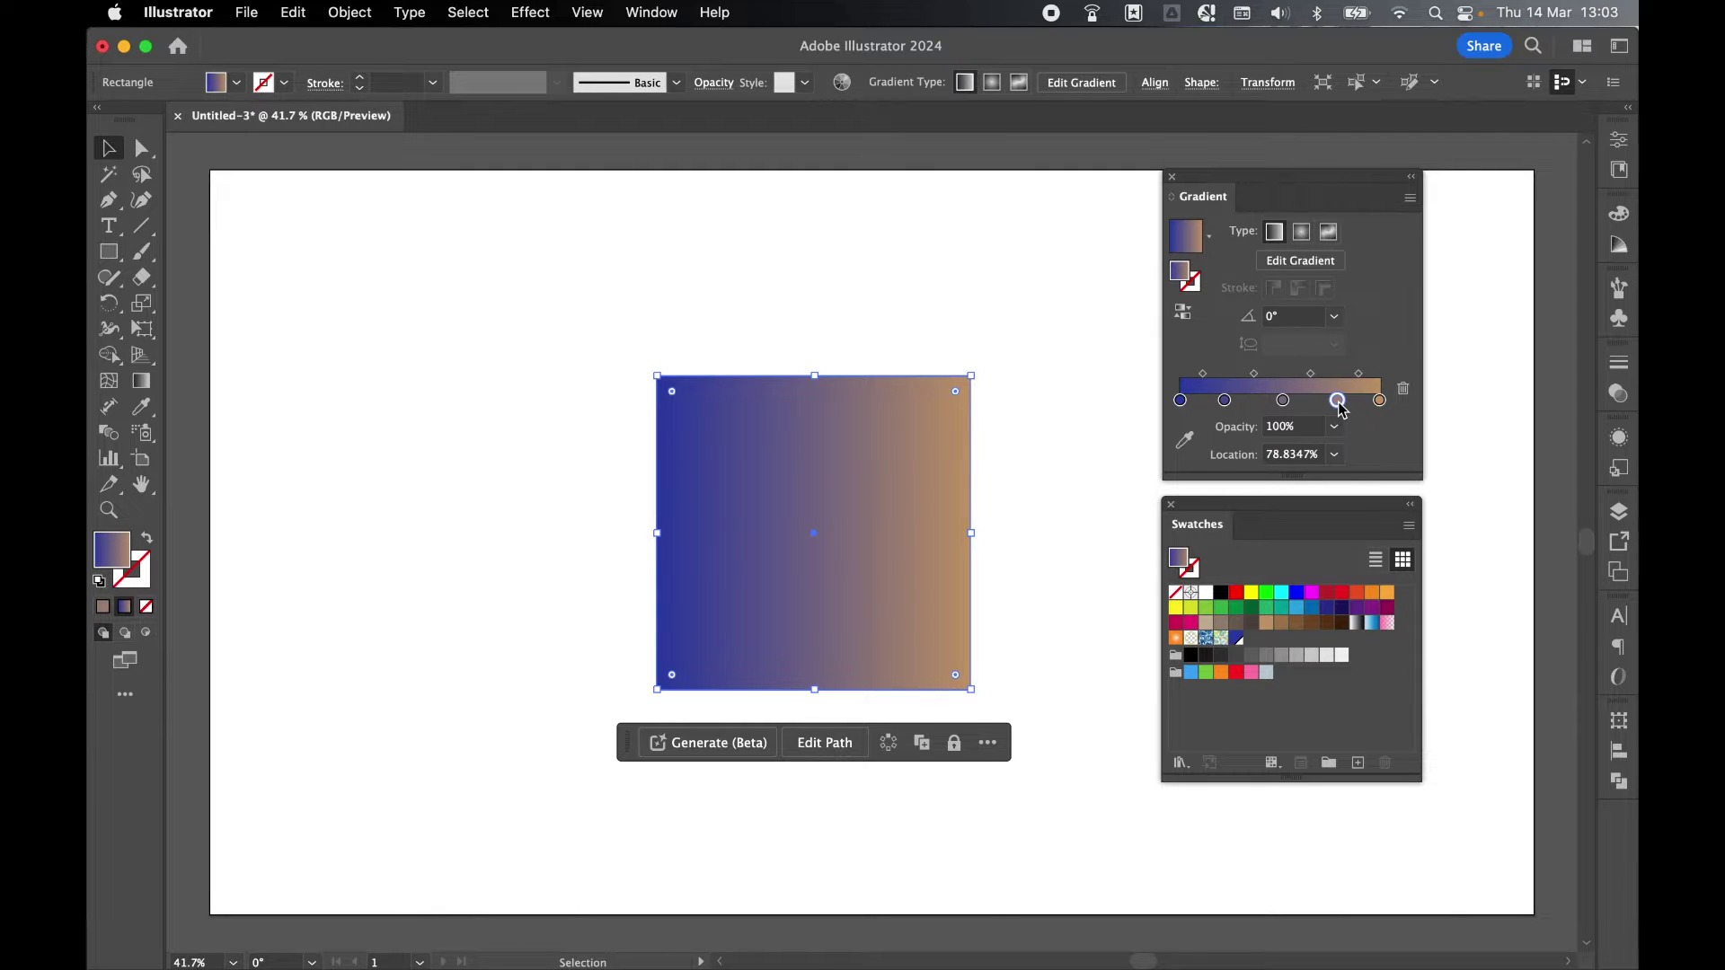
double_click(1225, 401)
drag(1204, 619, 1260, 613)
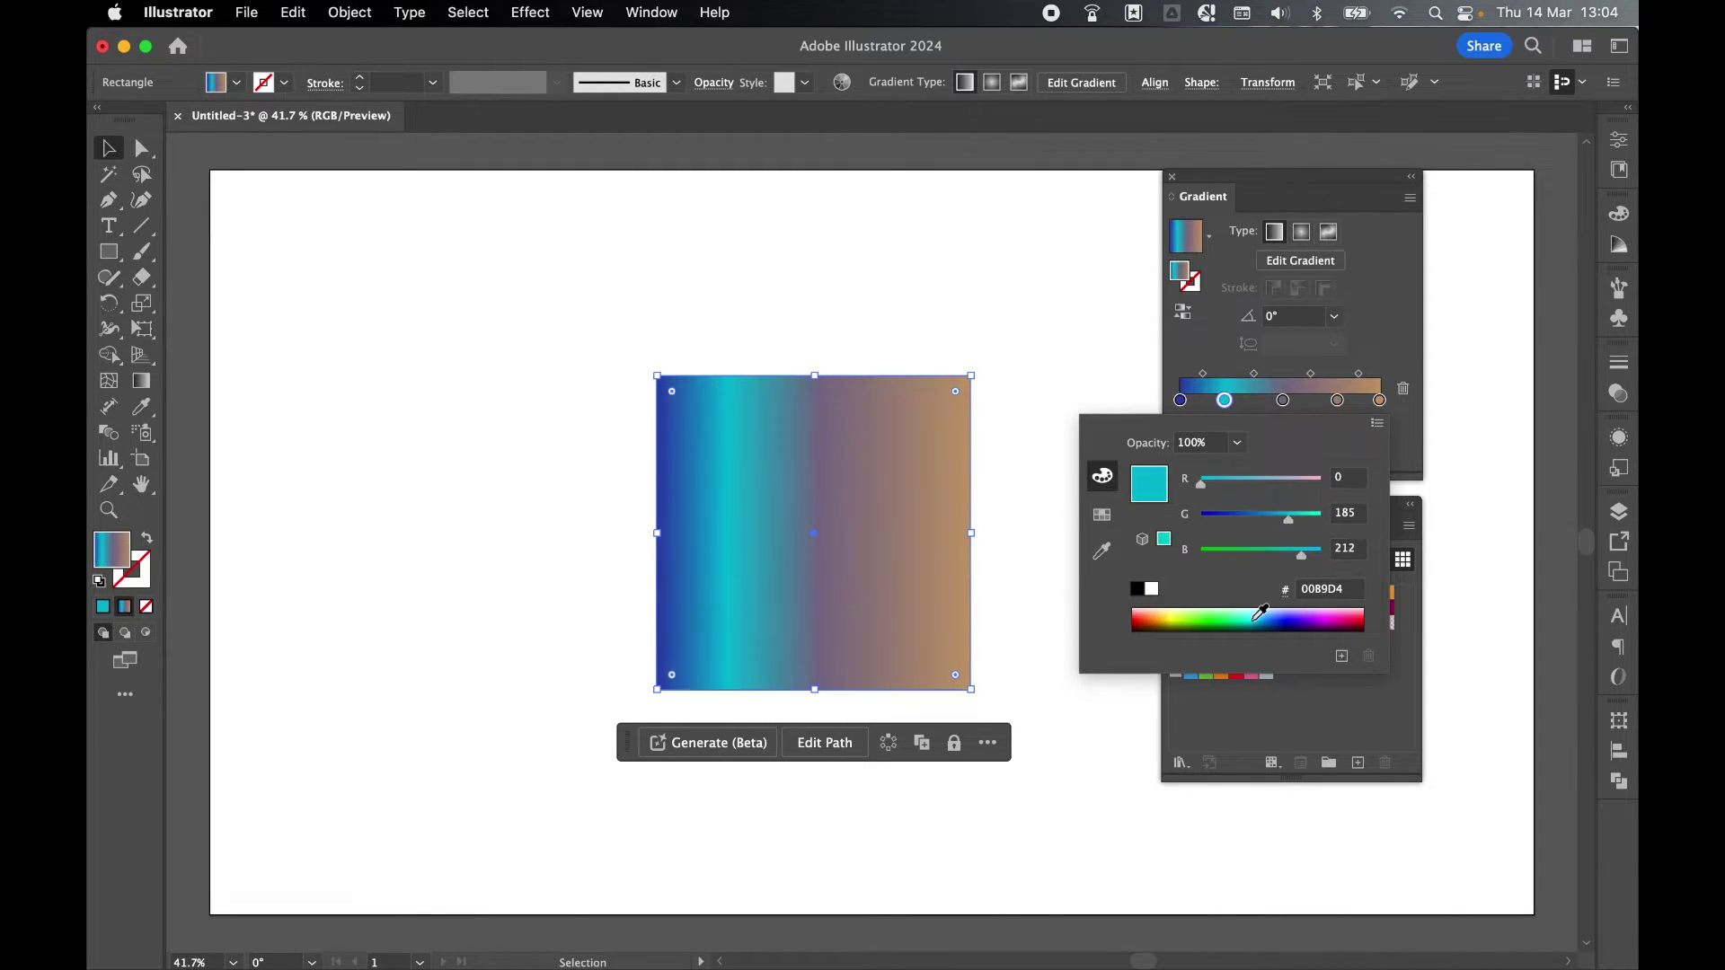
click(1342, 409)
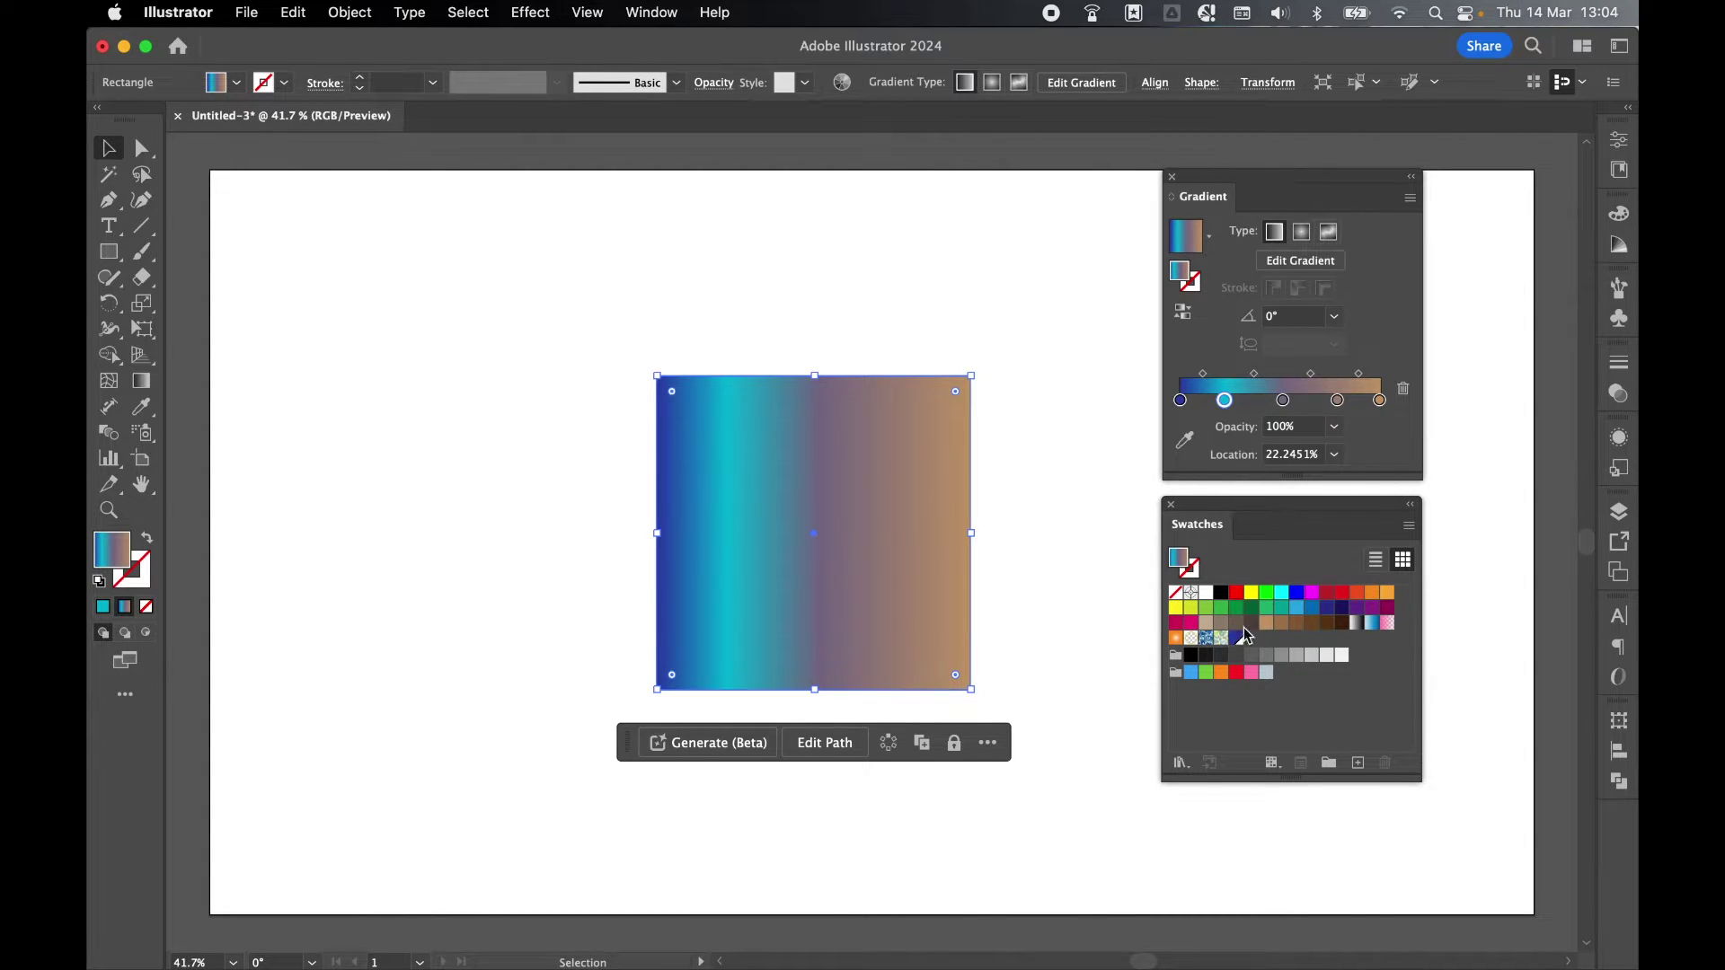
Remove the dark grey and cyan stops from the gradient, then deselect the rectangle.
drag(1249, 627, 1285, 406)
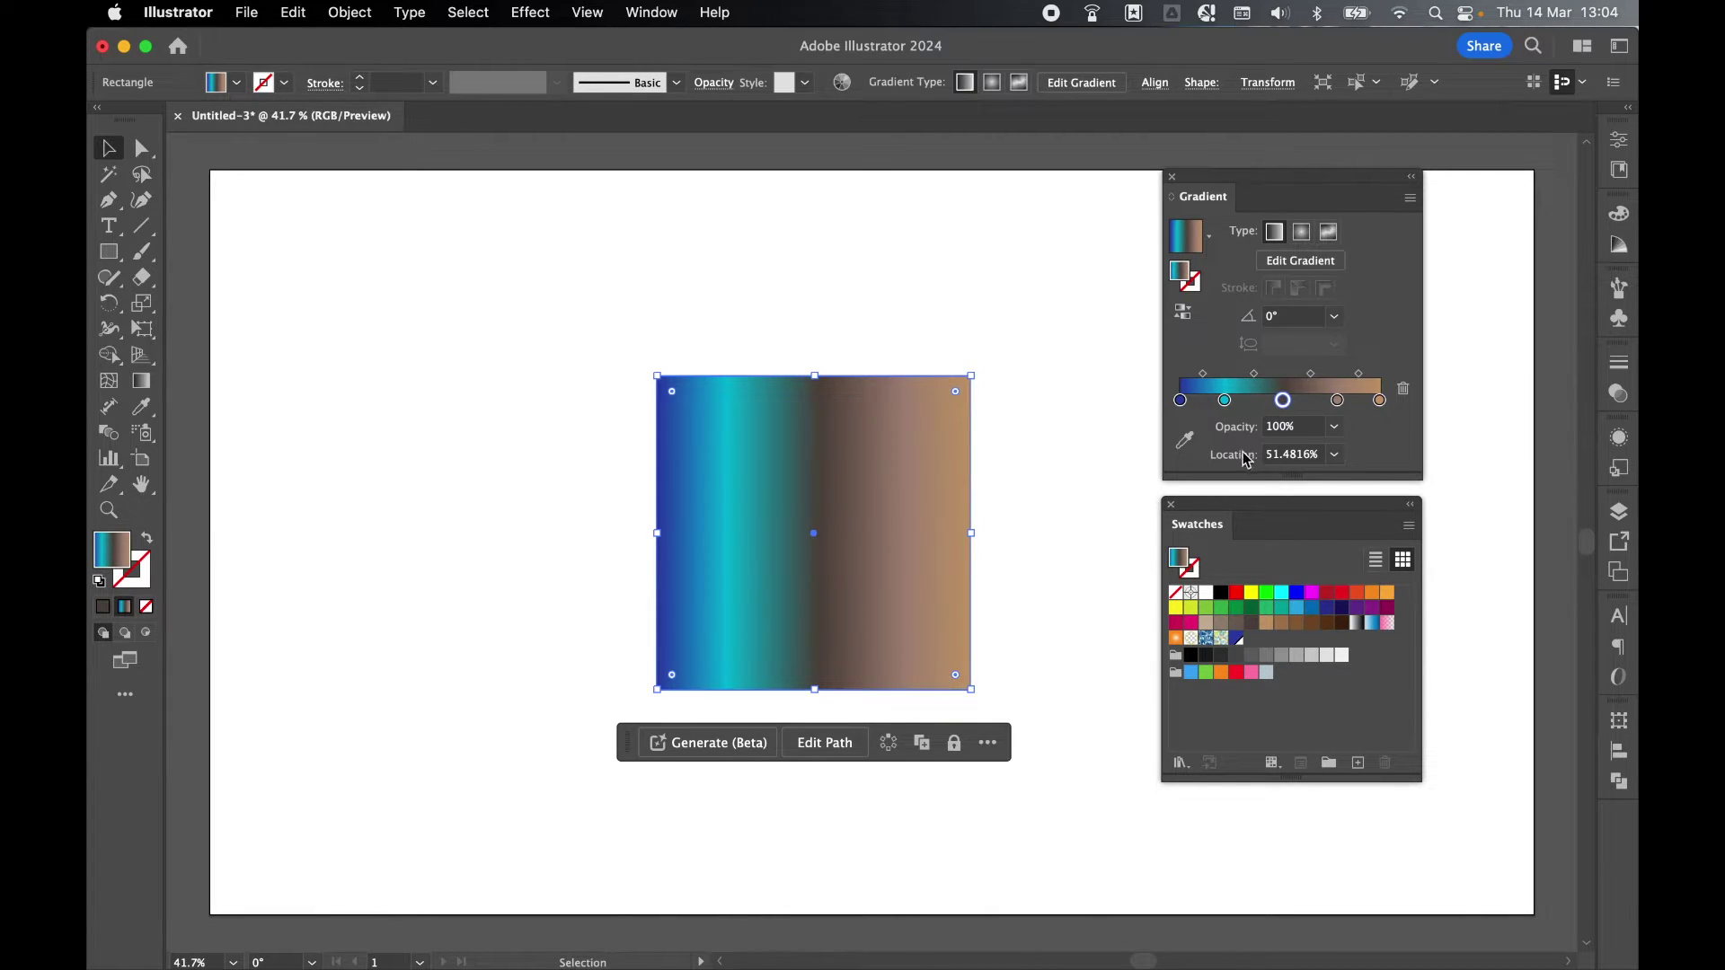
drag(1285, 406, 1287, 467)
drag(1225, 400, 1228, 442)
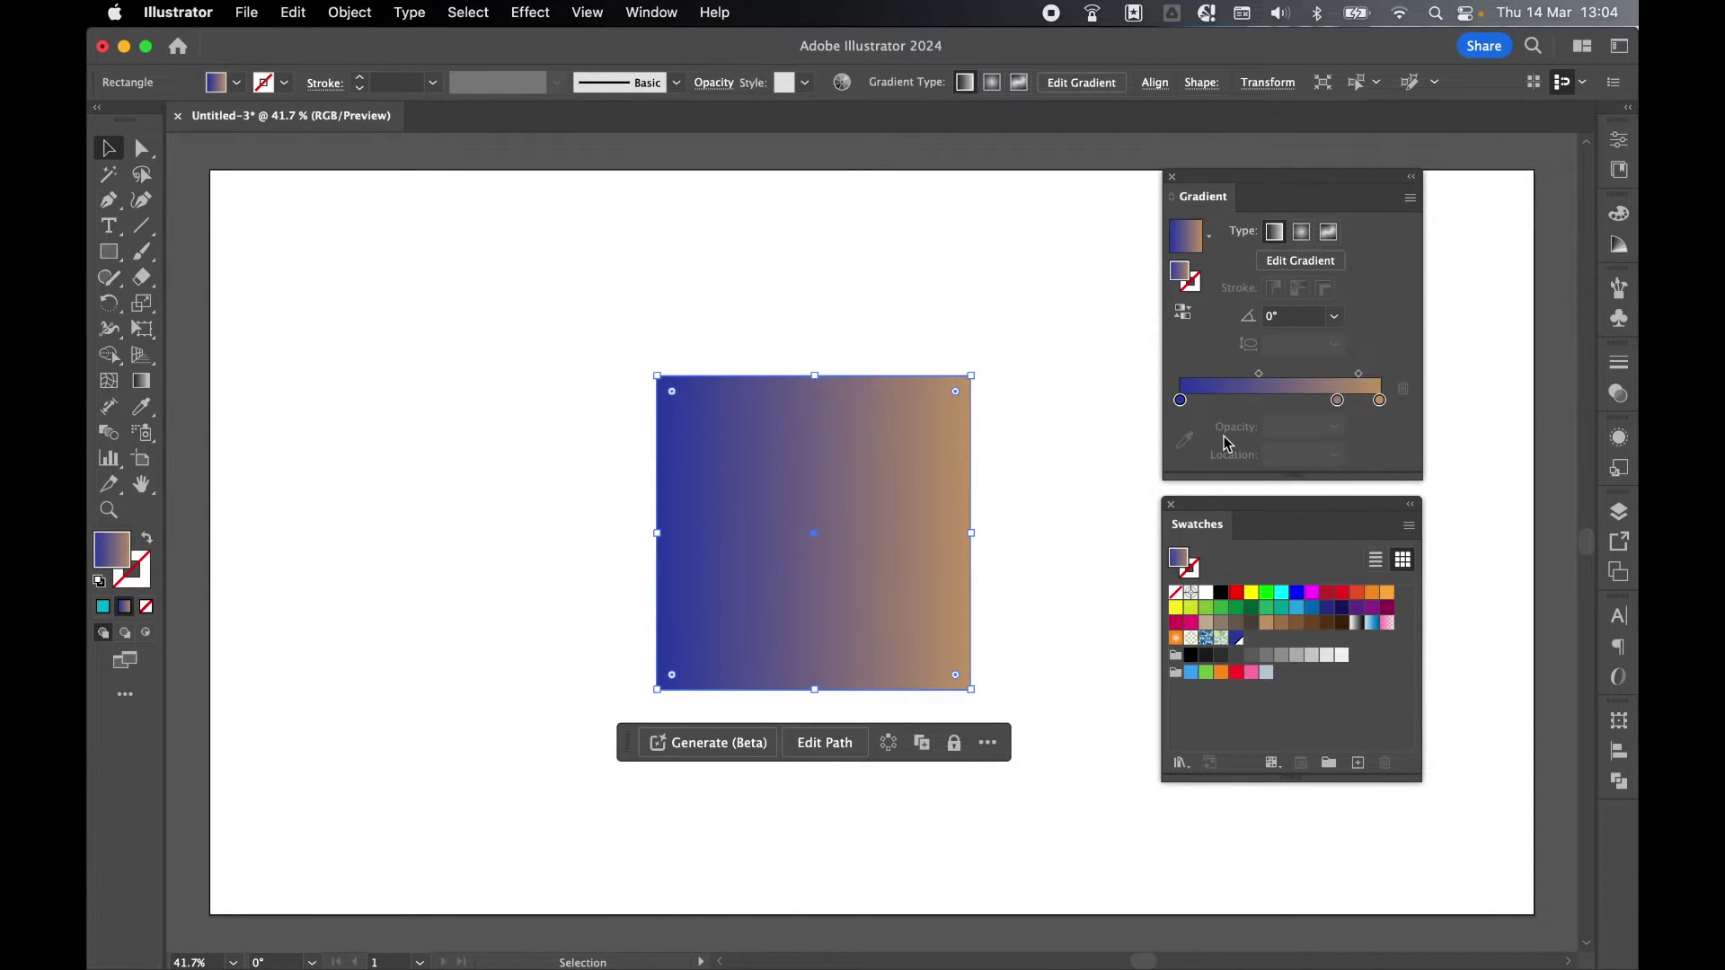
click(1105, 462)
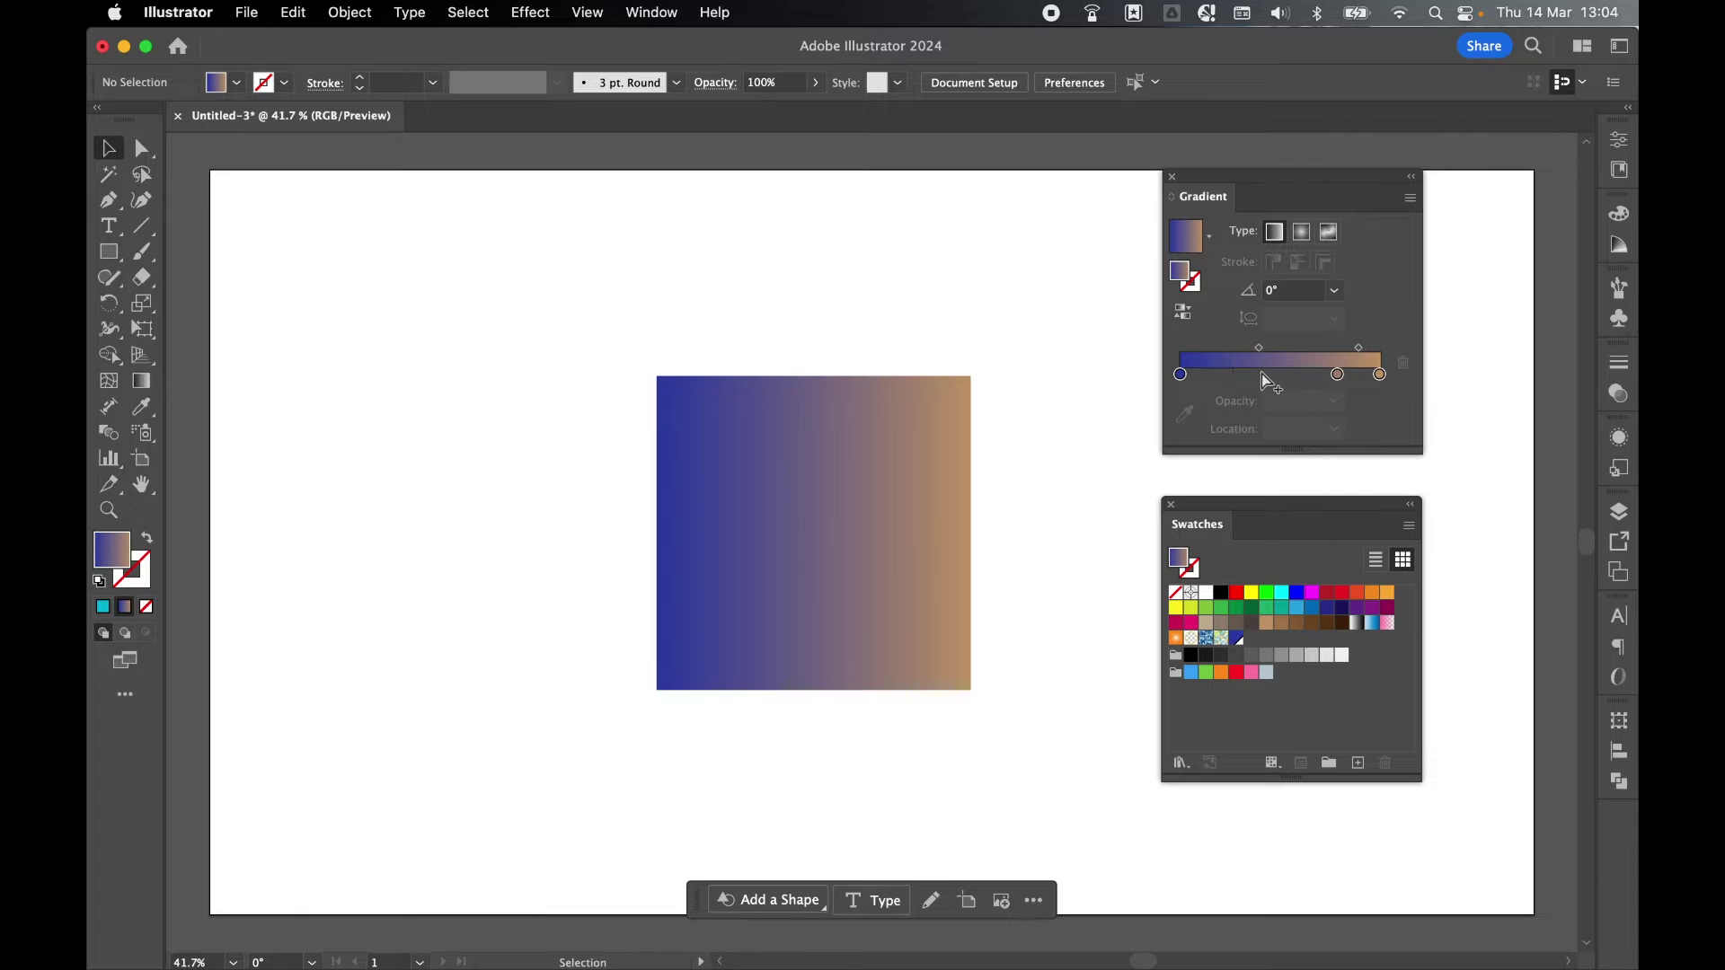
Make the Gradient panel's middle stop bright green 9AE900, then reselect the rectangle.
click(1338, 374)
double_click(1338, 375)
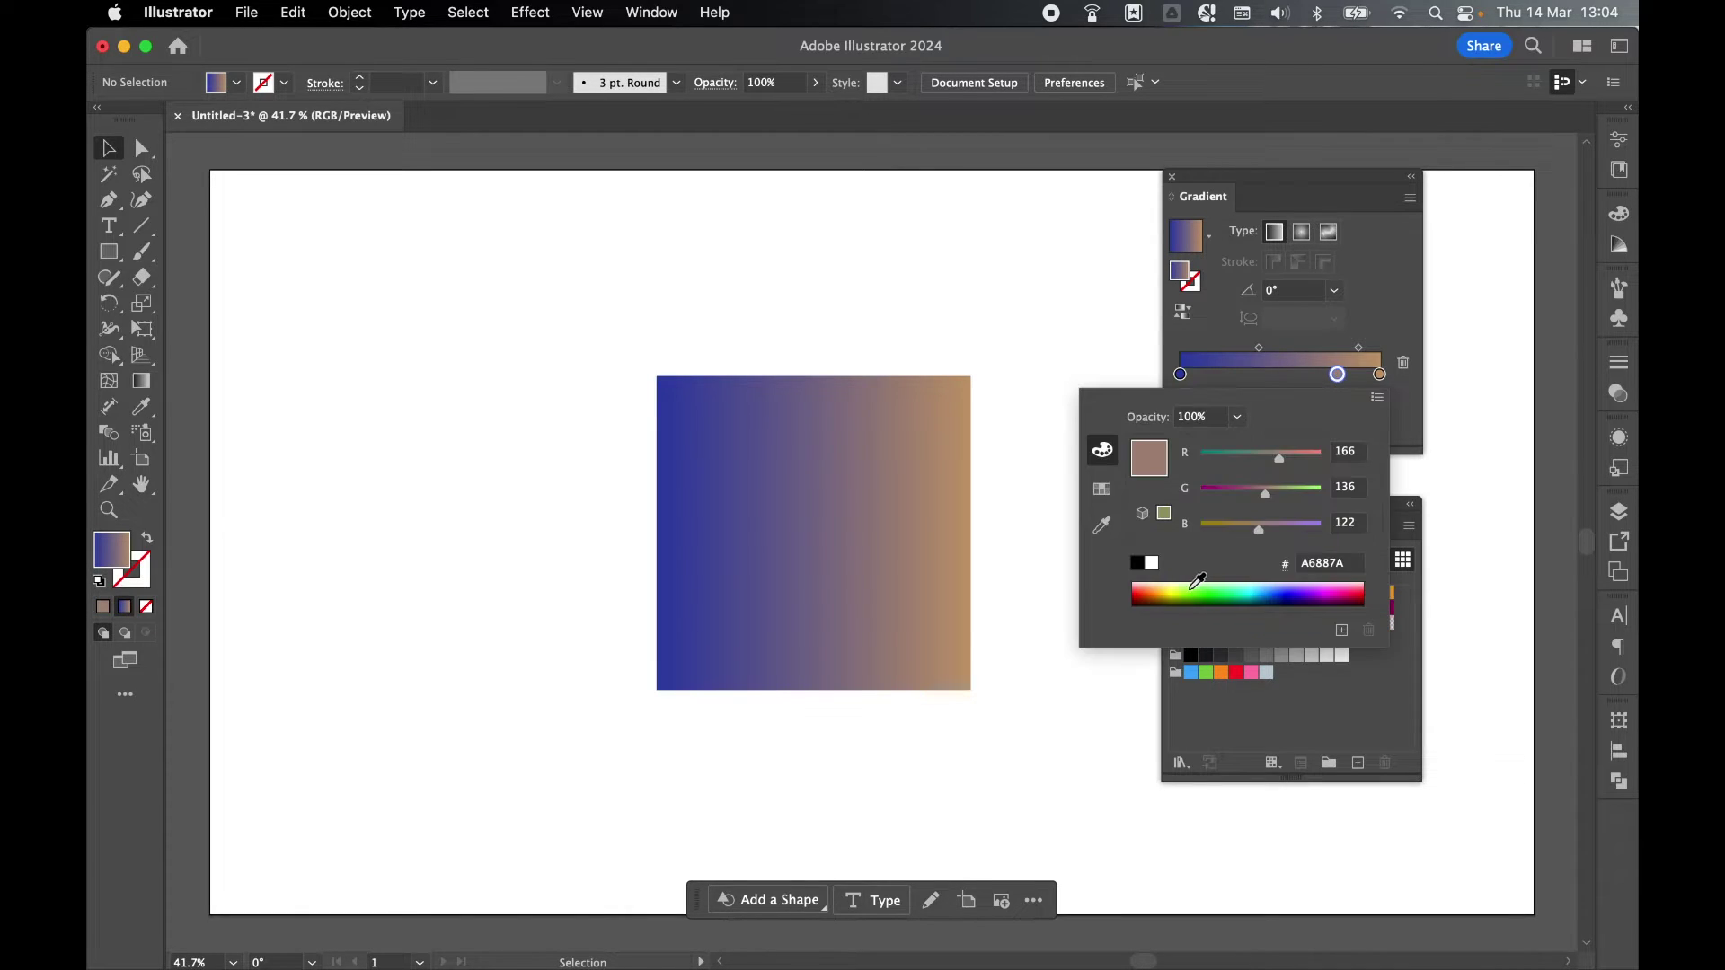
click(1198, 585)
drag(1198, 584, 1191, 586)
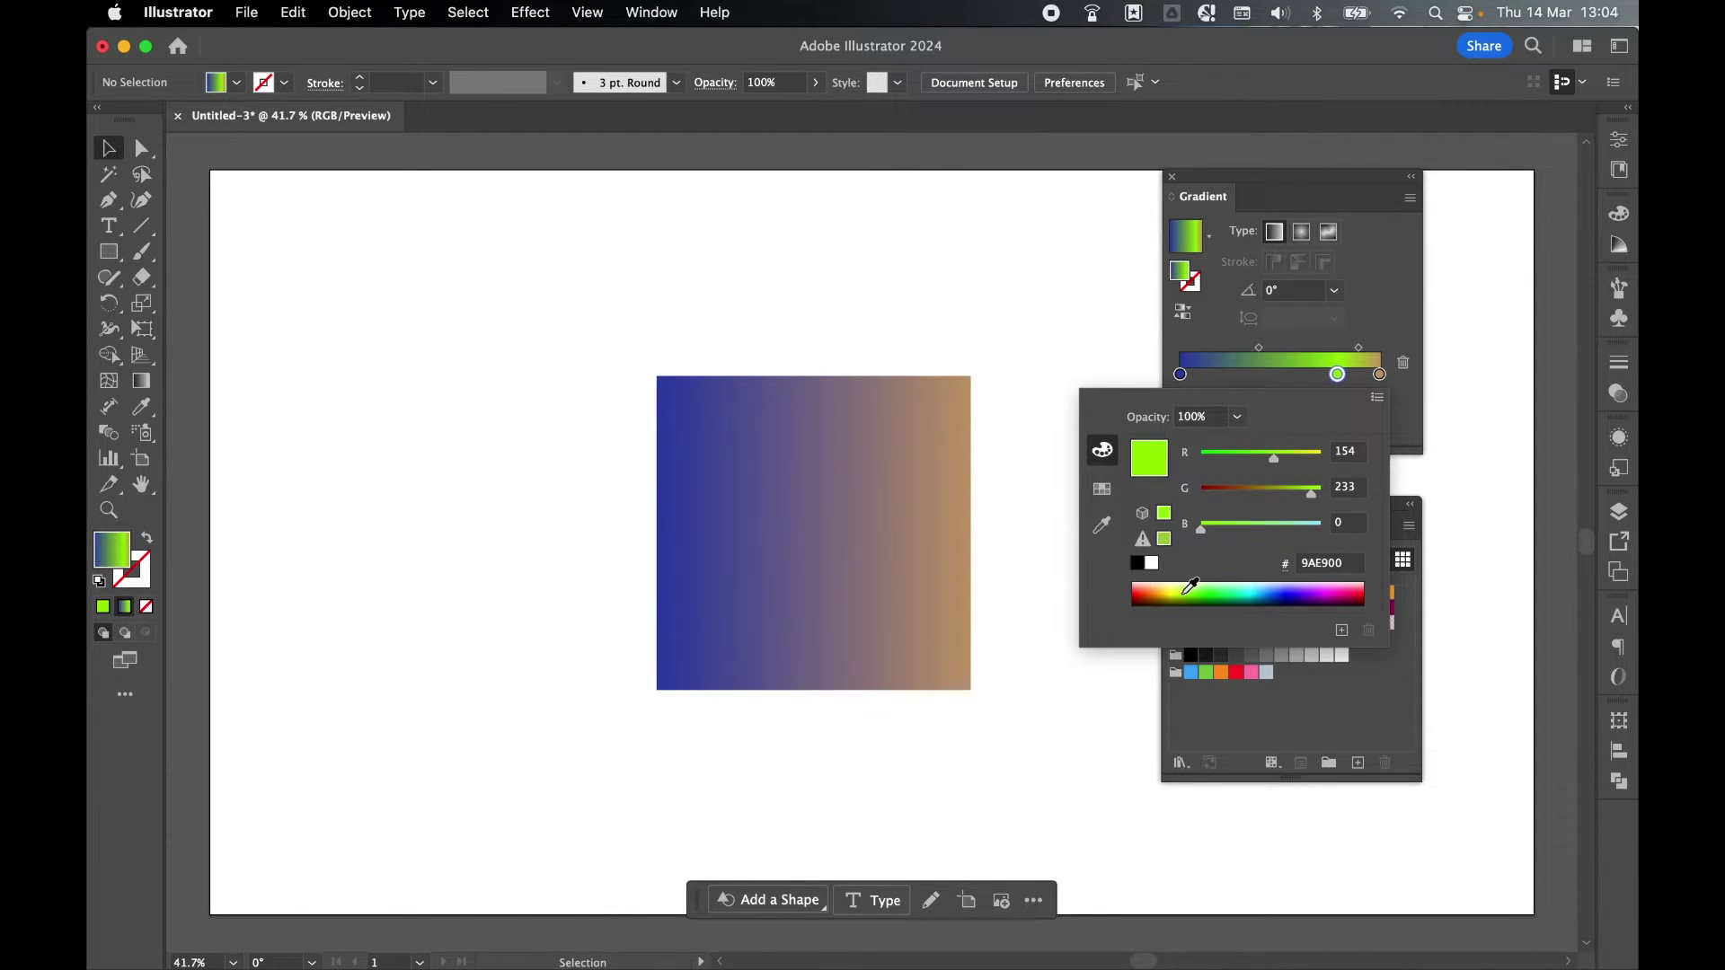
key(Escape)
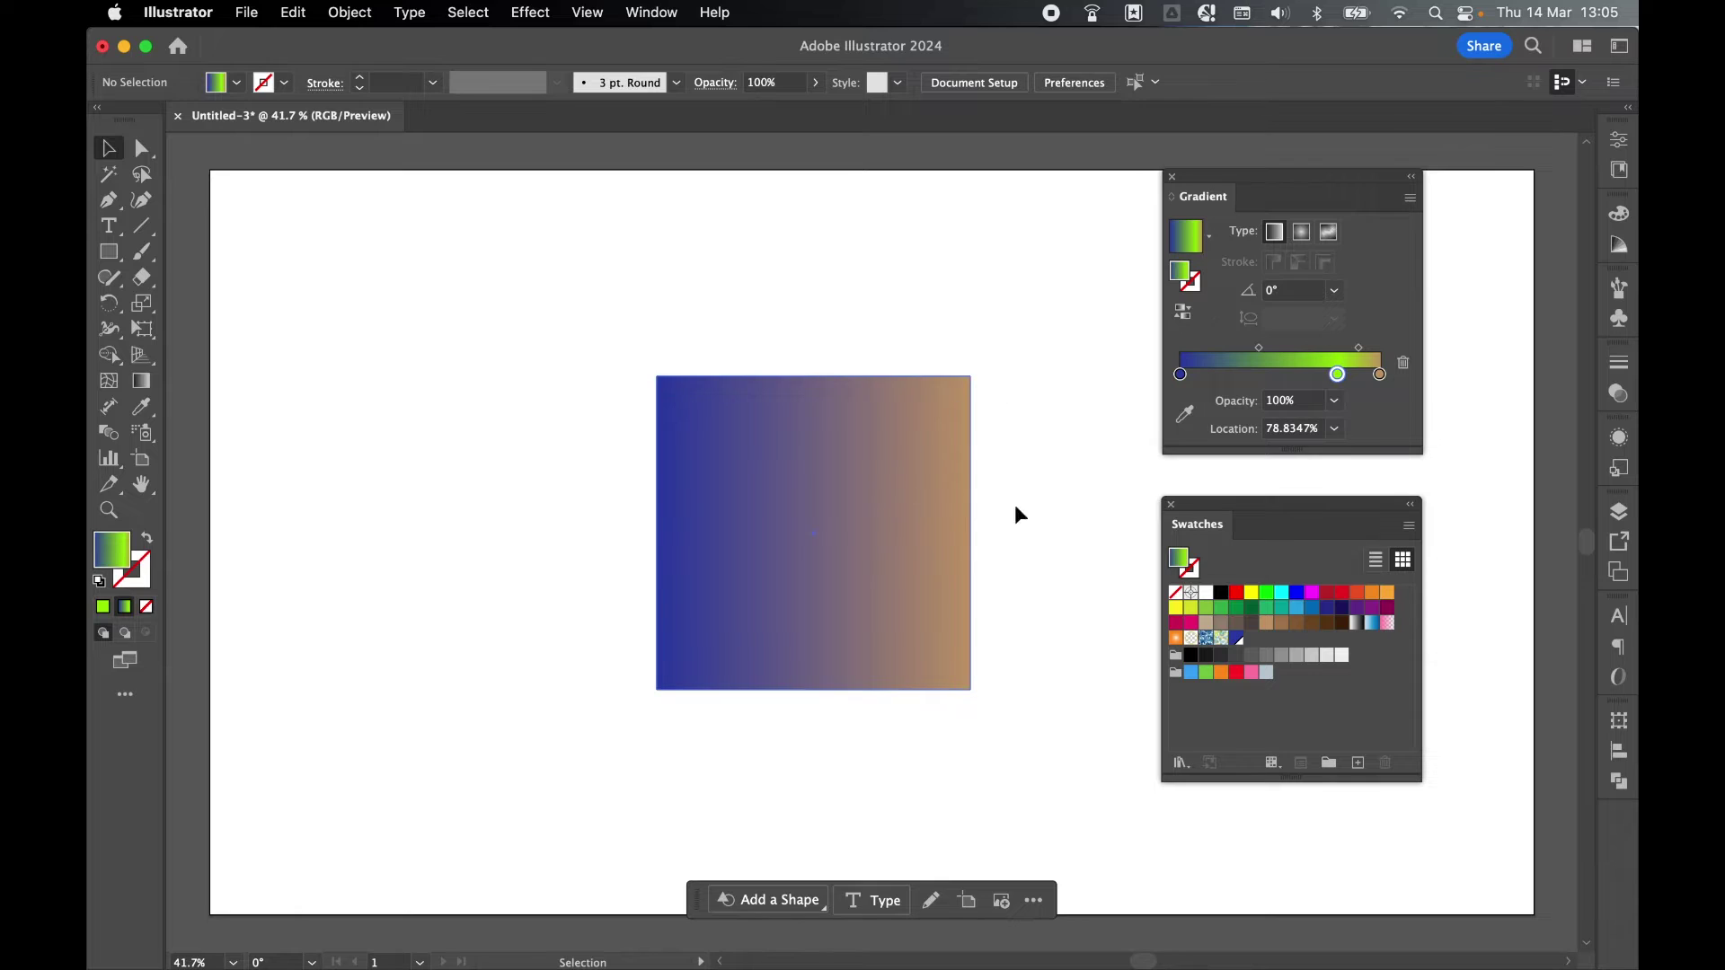
click(851, 456)
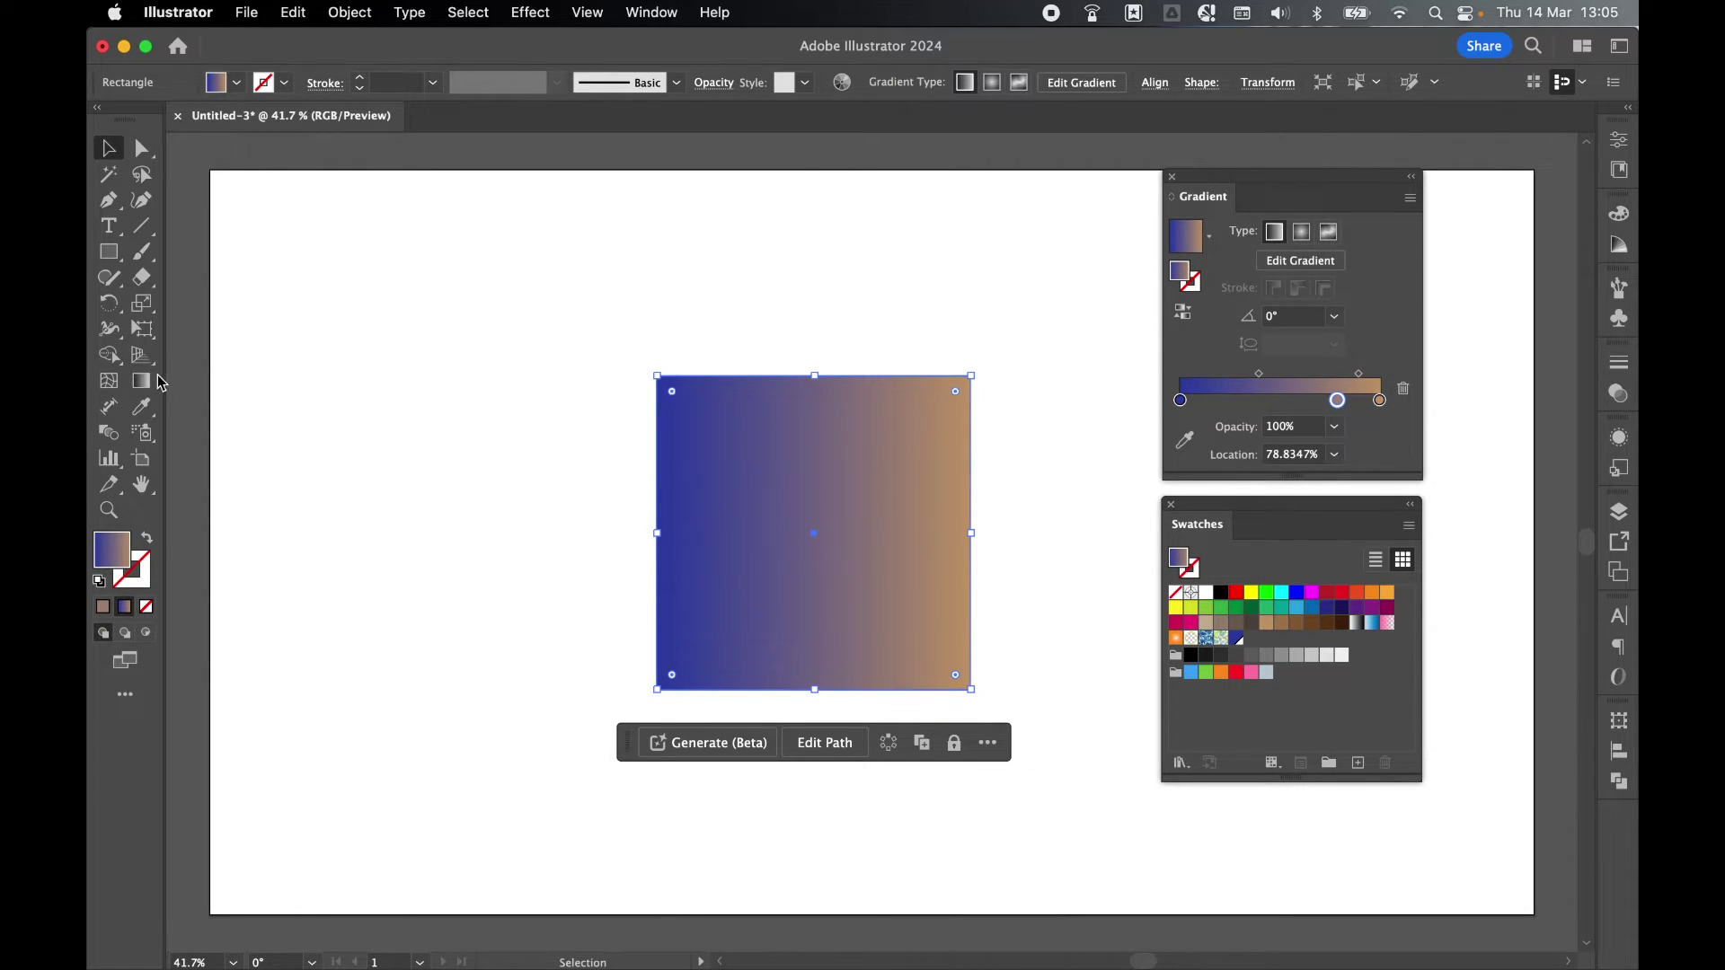
Move the middle stop to about 64.21% and colour it bright yellow-green.
drag(1341, 406, 1310, 405)
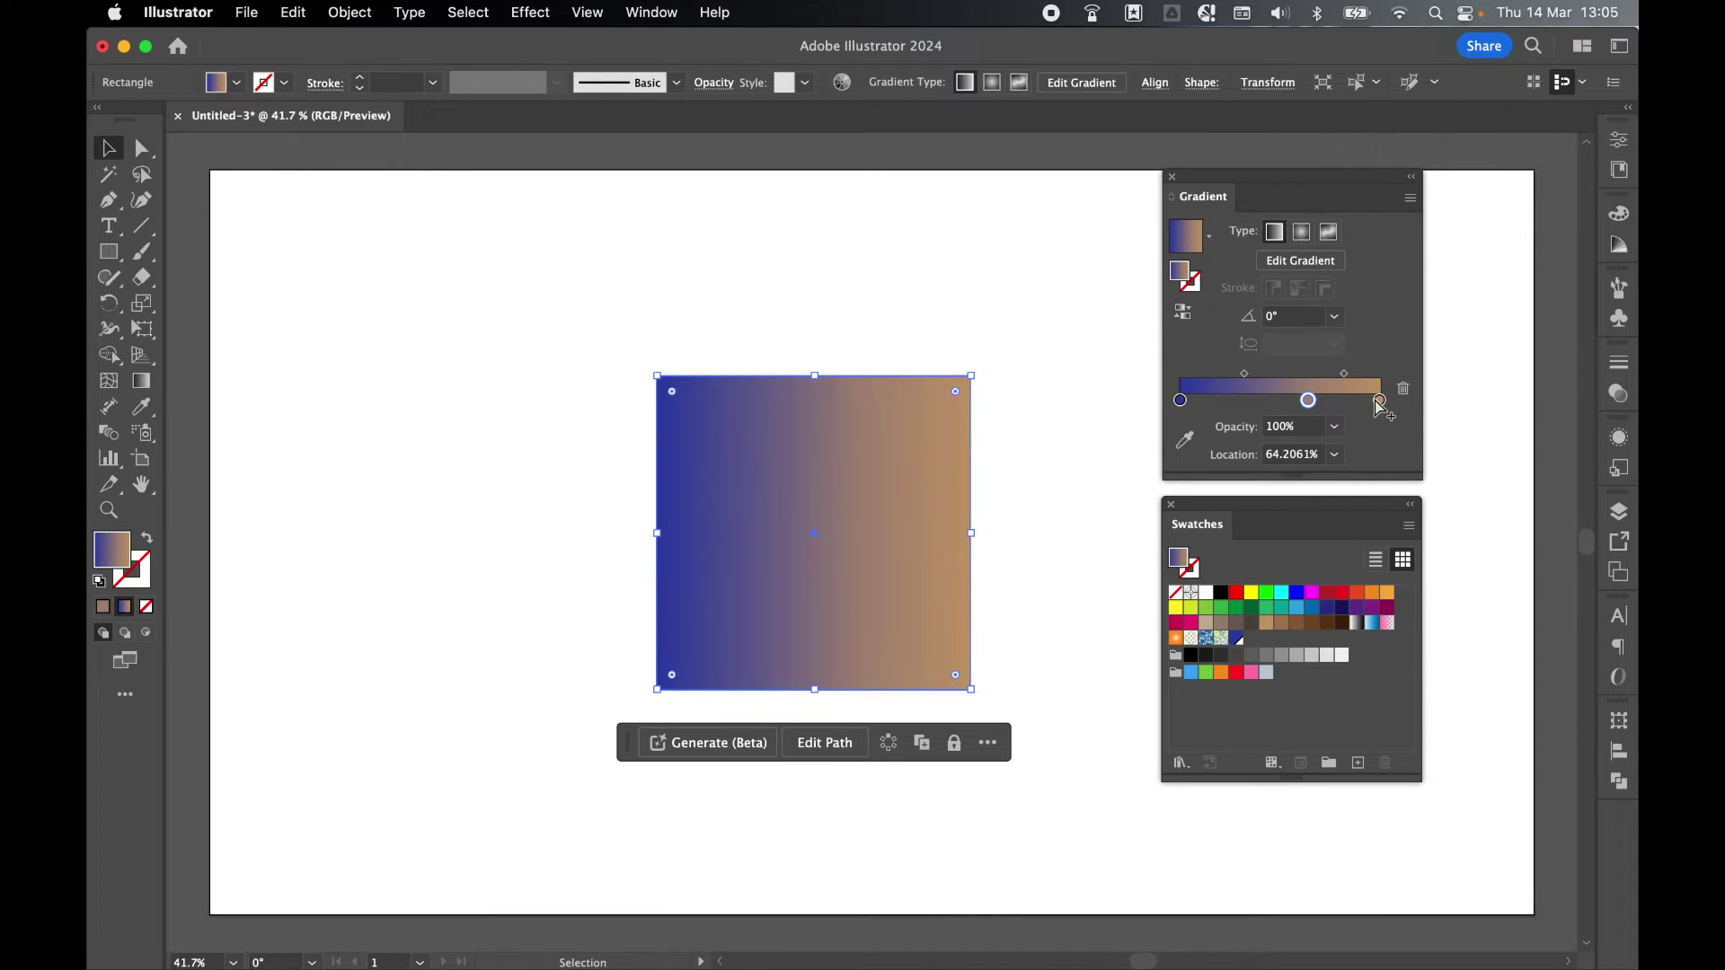
double_click(1308, 400)
click(1183, 617)
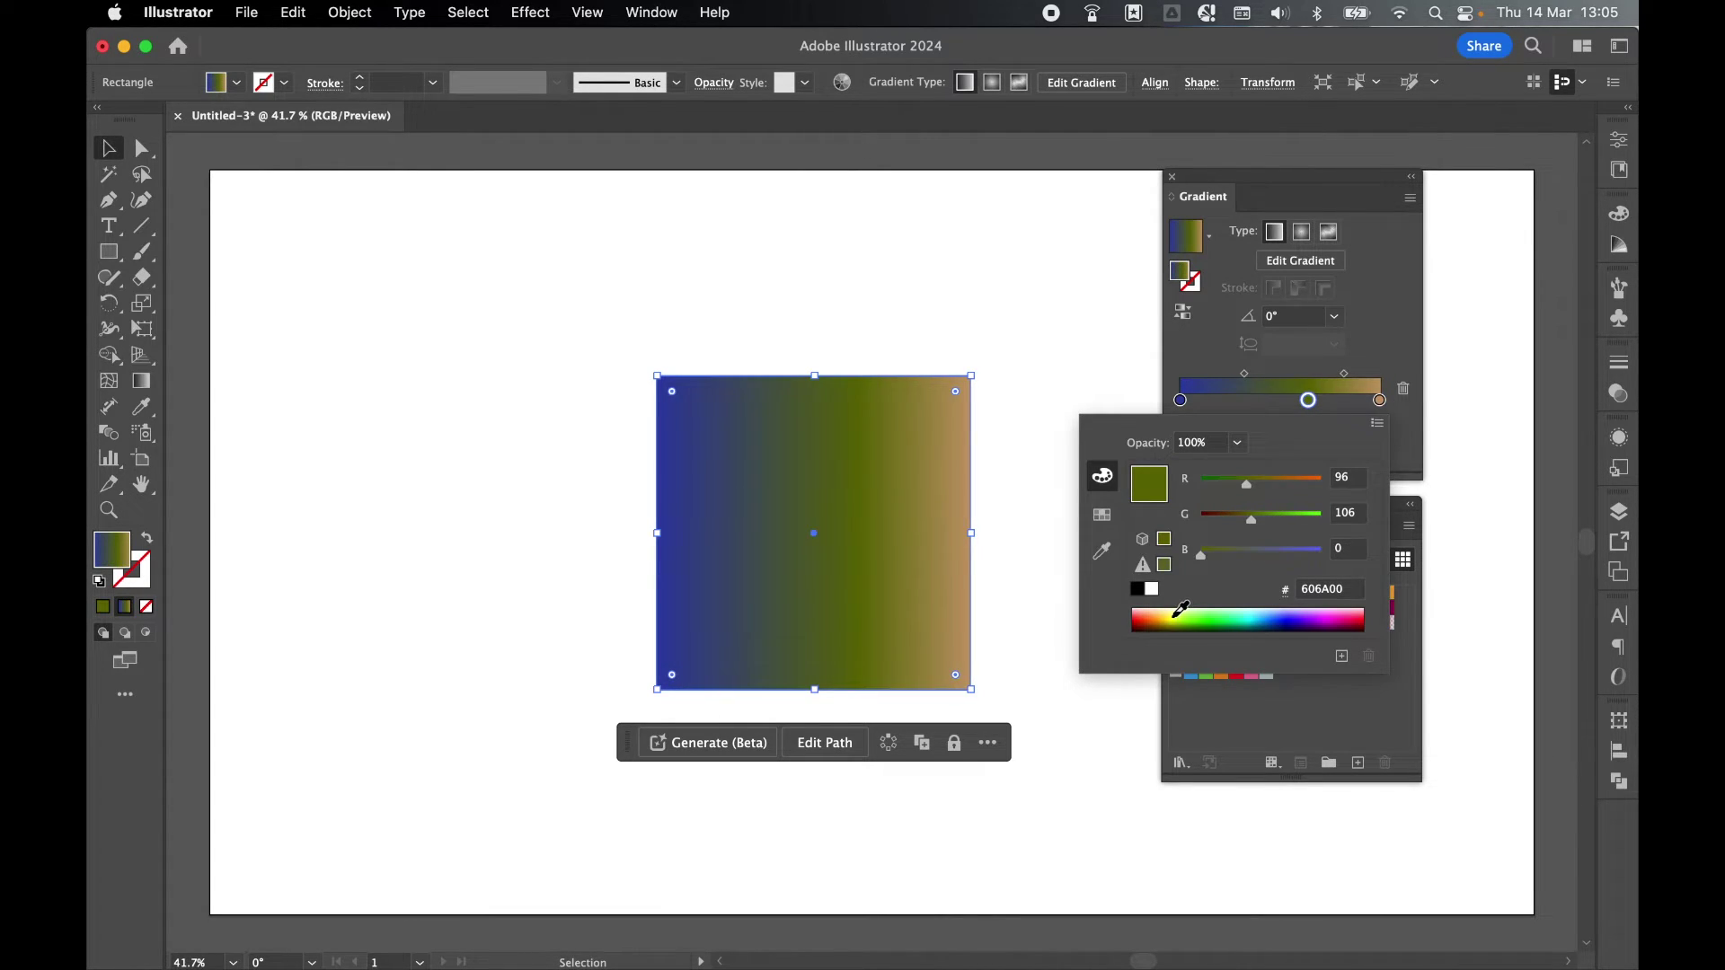
click(1181, 611)
key(Escape)
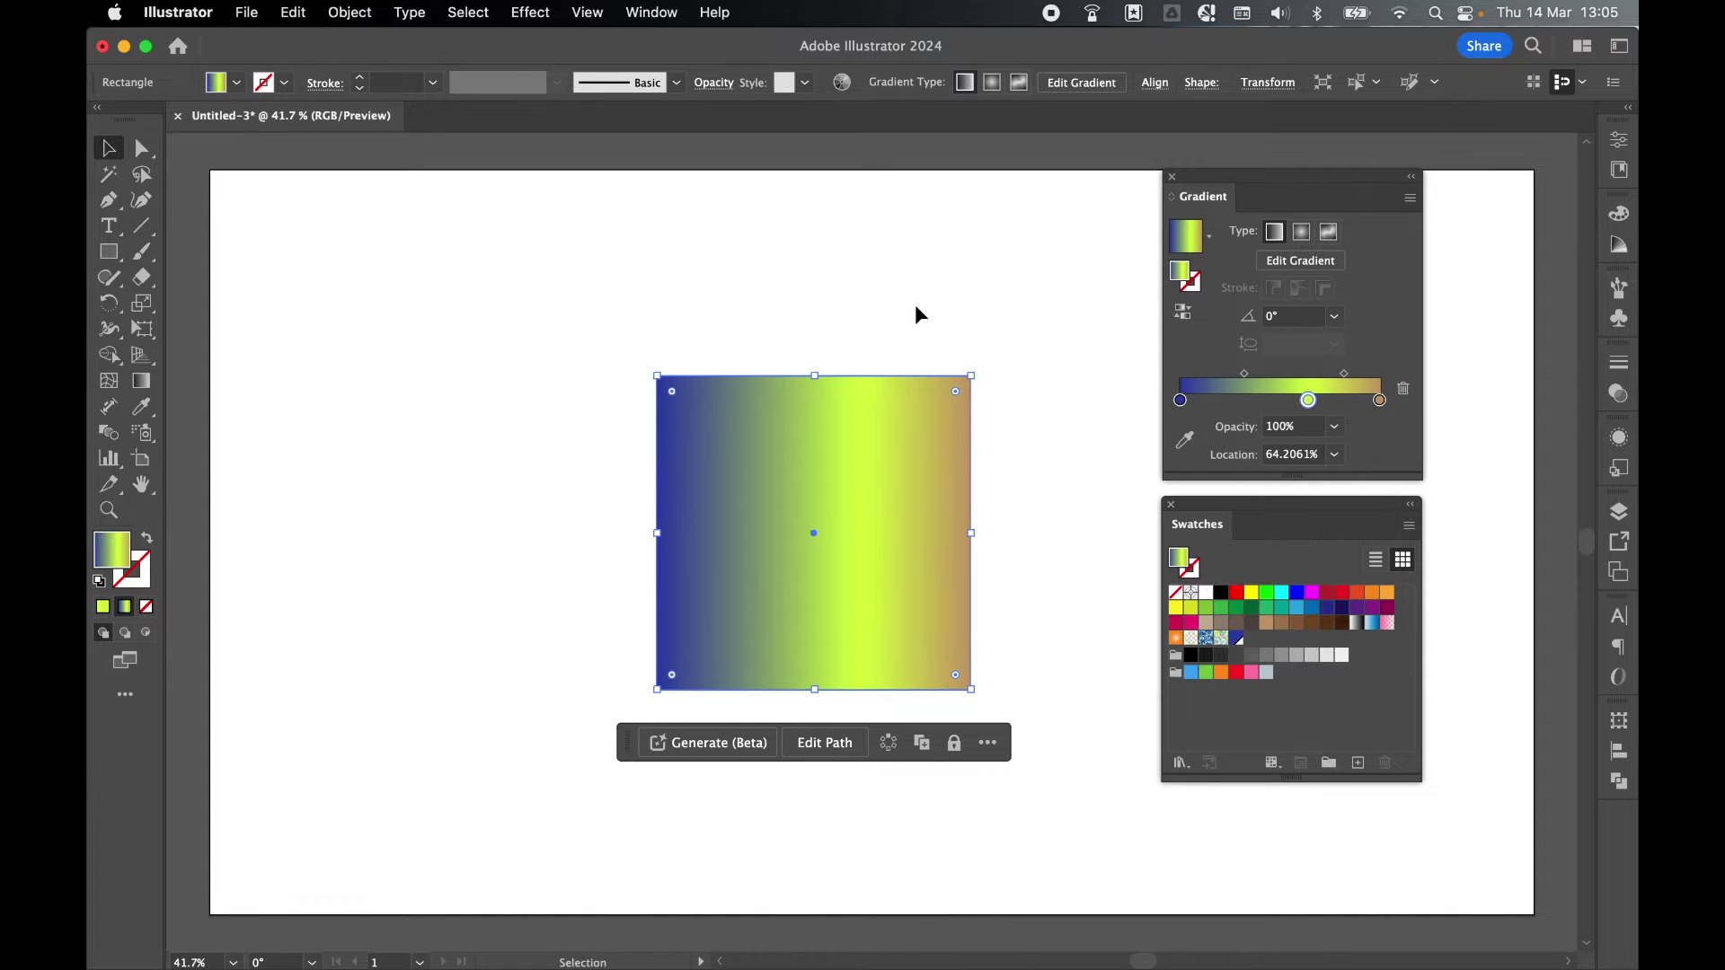
click(915, 307)
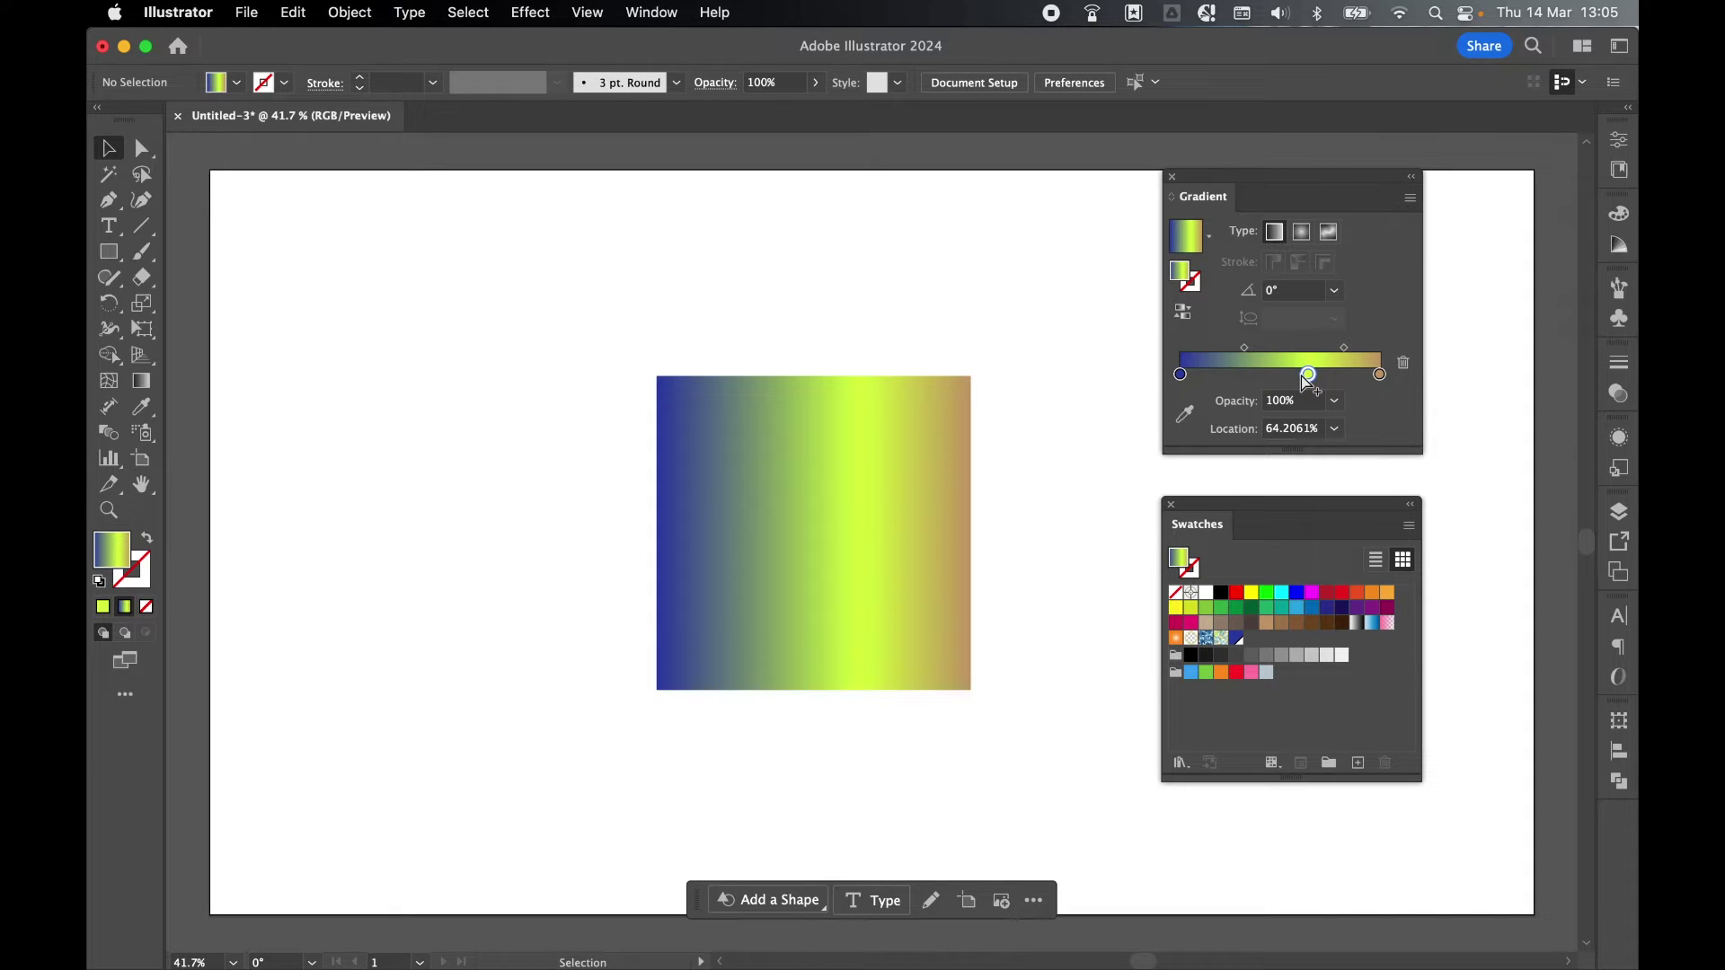
Add an orange stop at about 35% and save the gradient as New Gradient Swatch.
click(1250, 375)
double_click(1250, 375)
click(1163, 586)
click(1172, 386)
click(1358, 765)
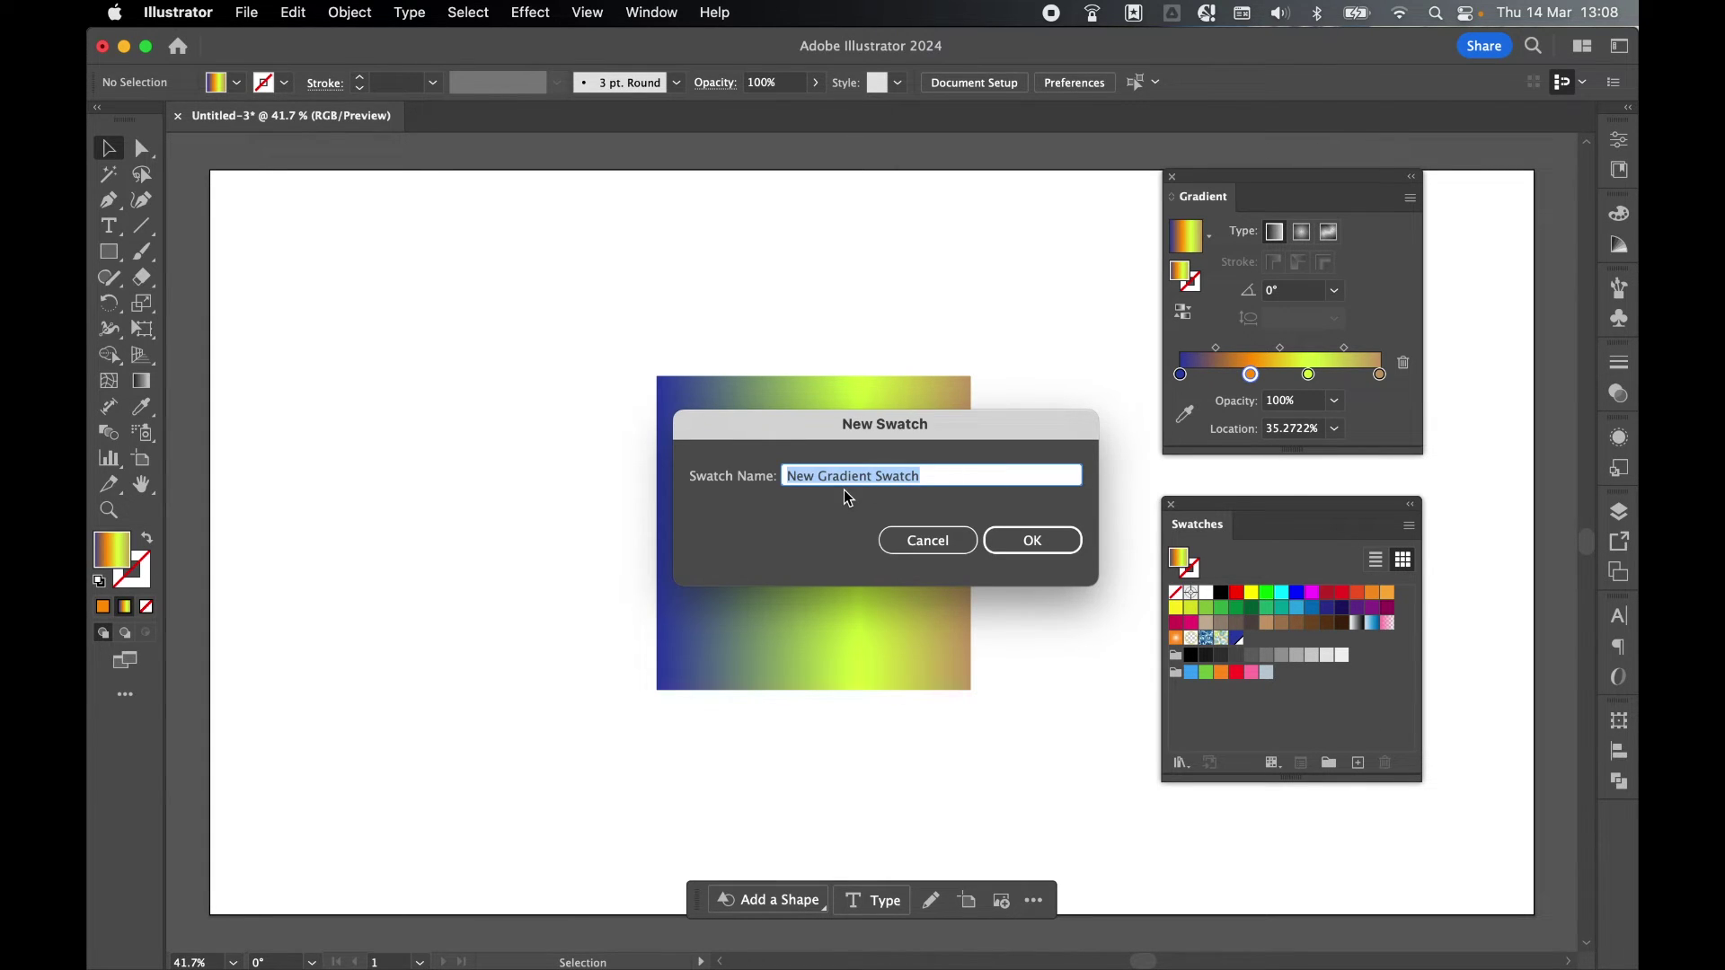
click(1056, 539)
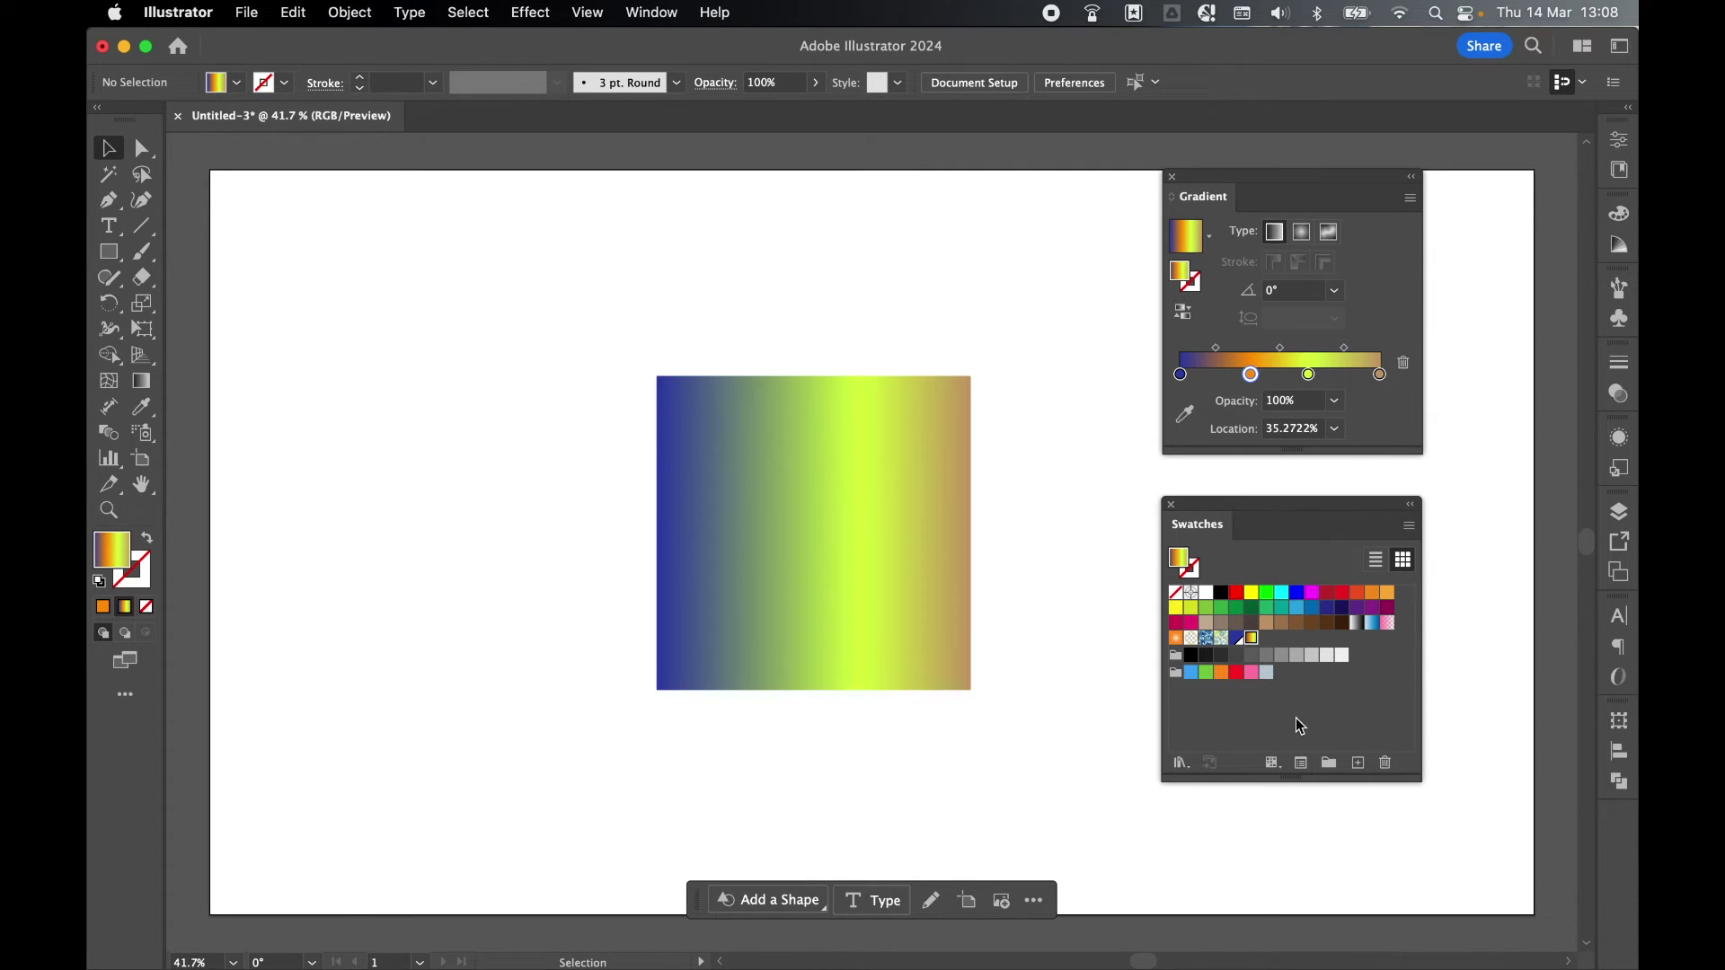
On the rectangle, move the yellow-green stop left to about 50% and the blue start to about 7%.
click(851, 566)
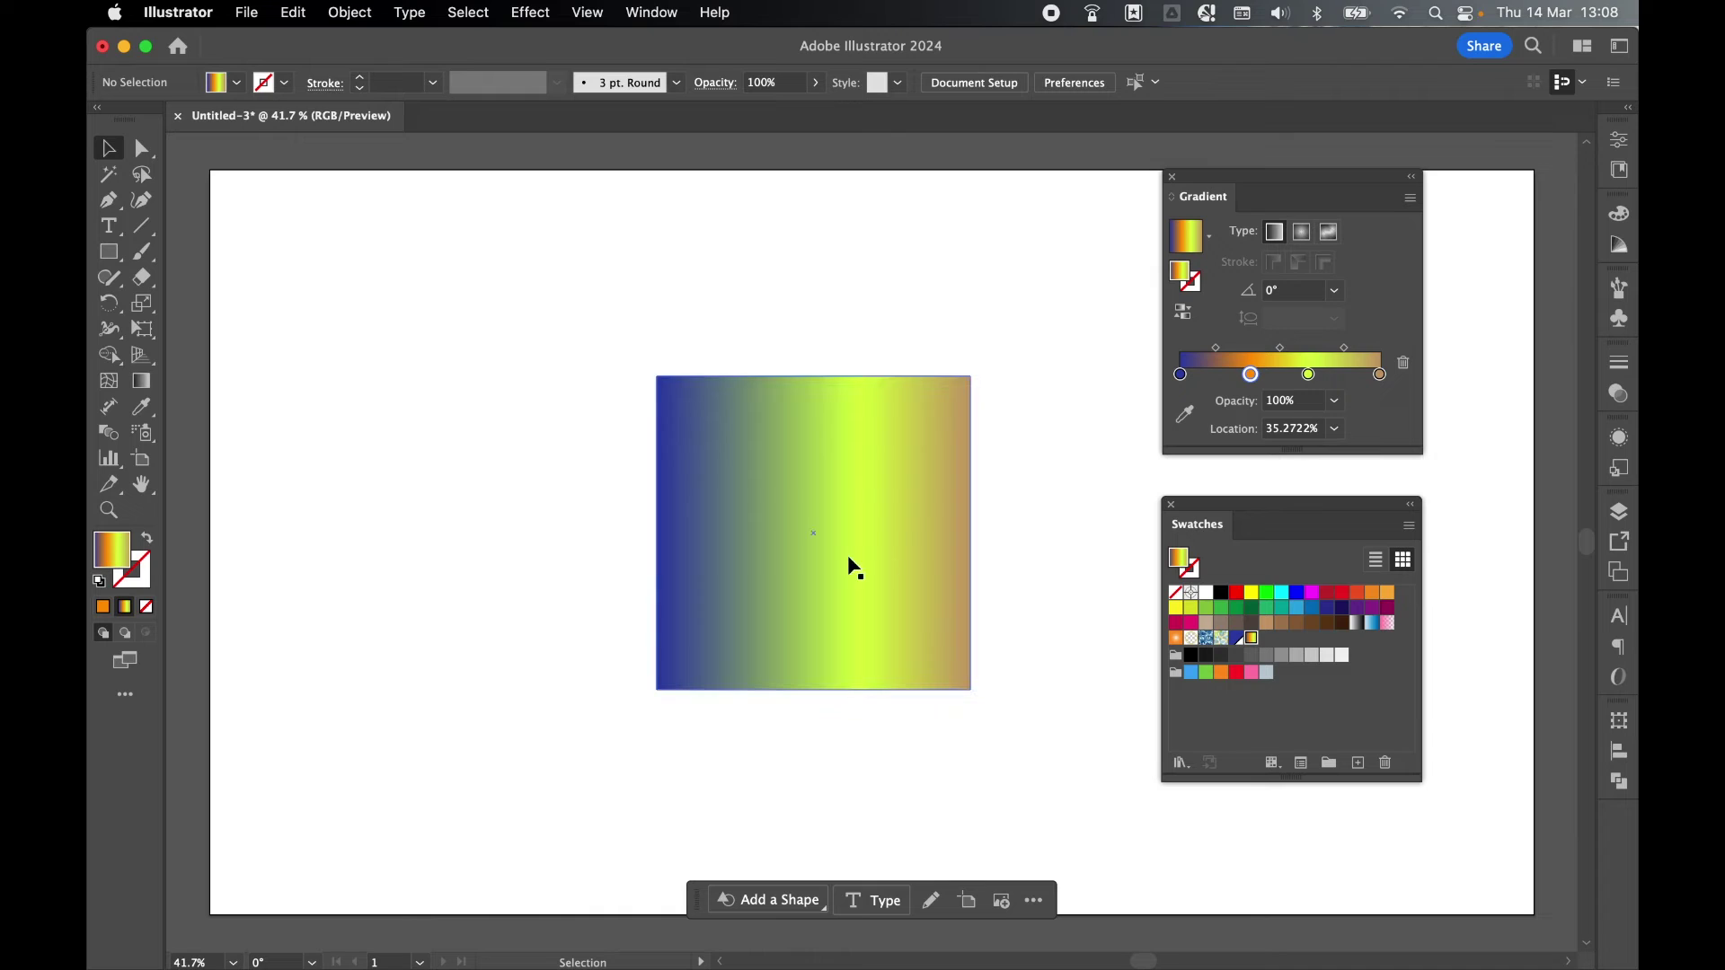
click(866, 508)
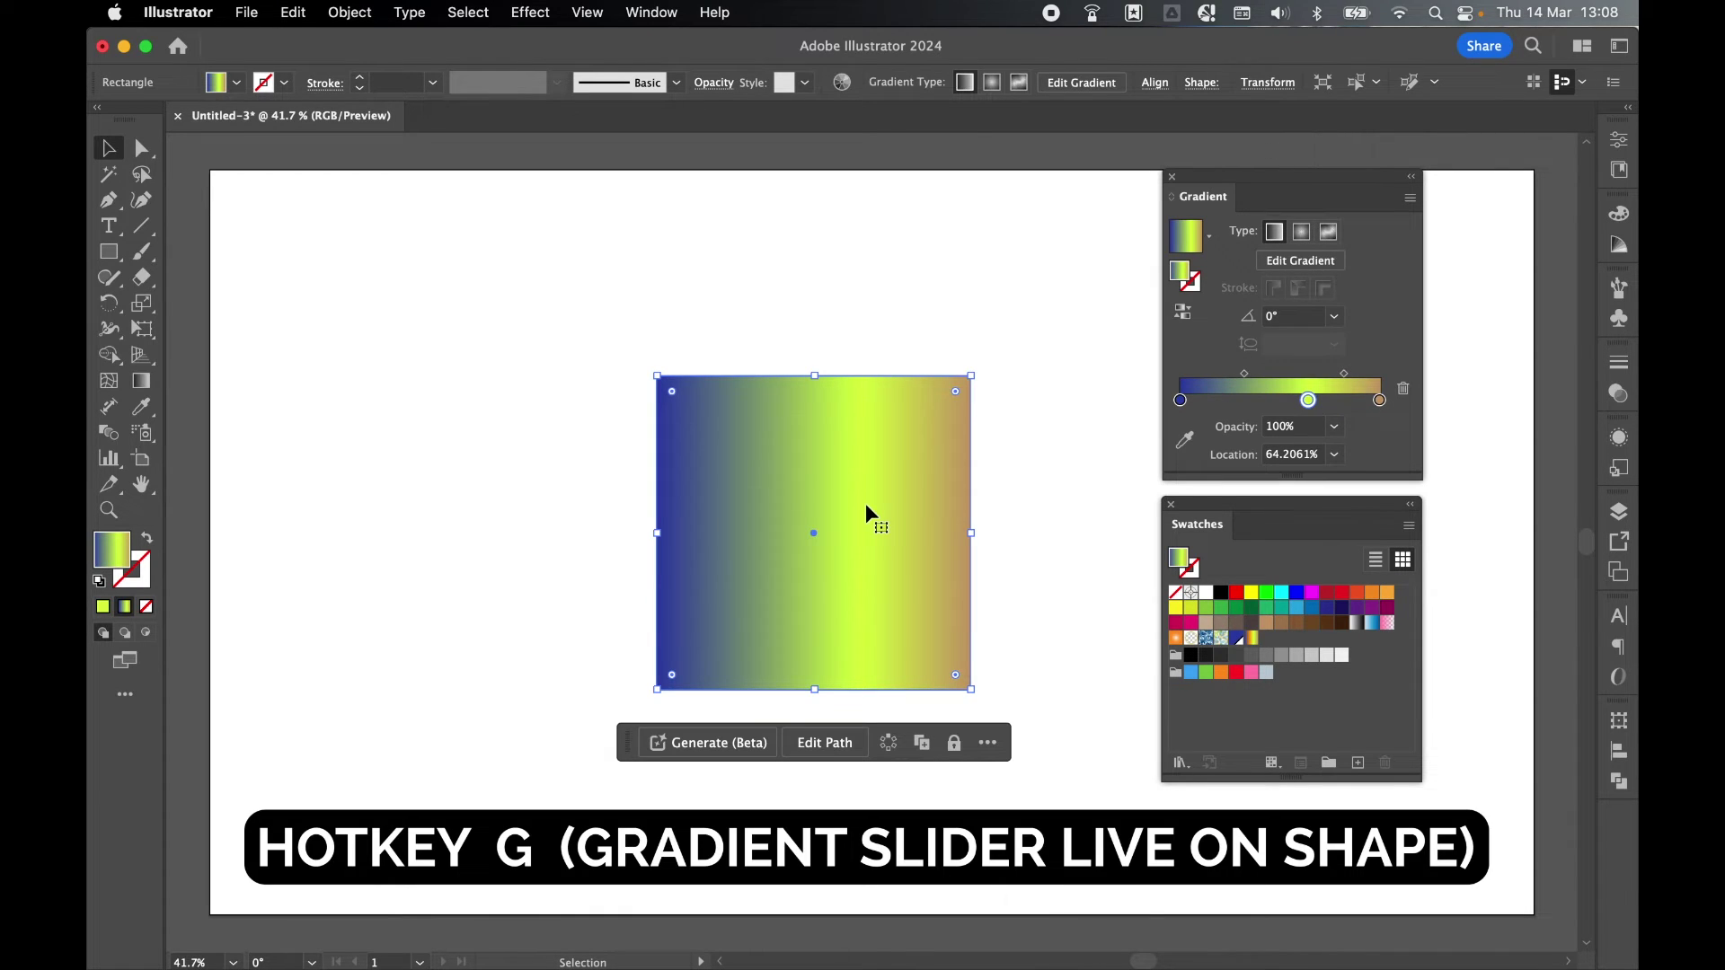
key(g)
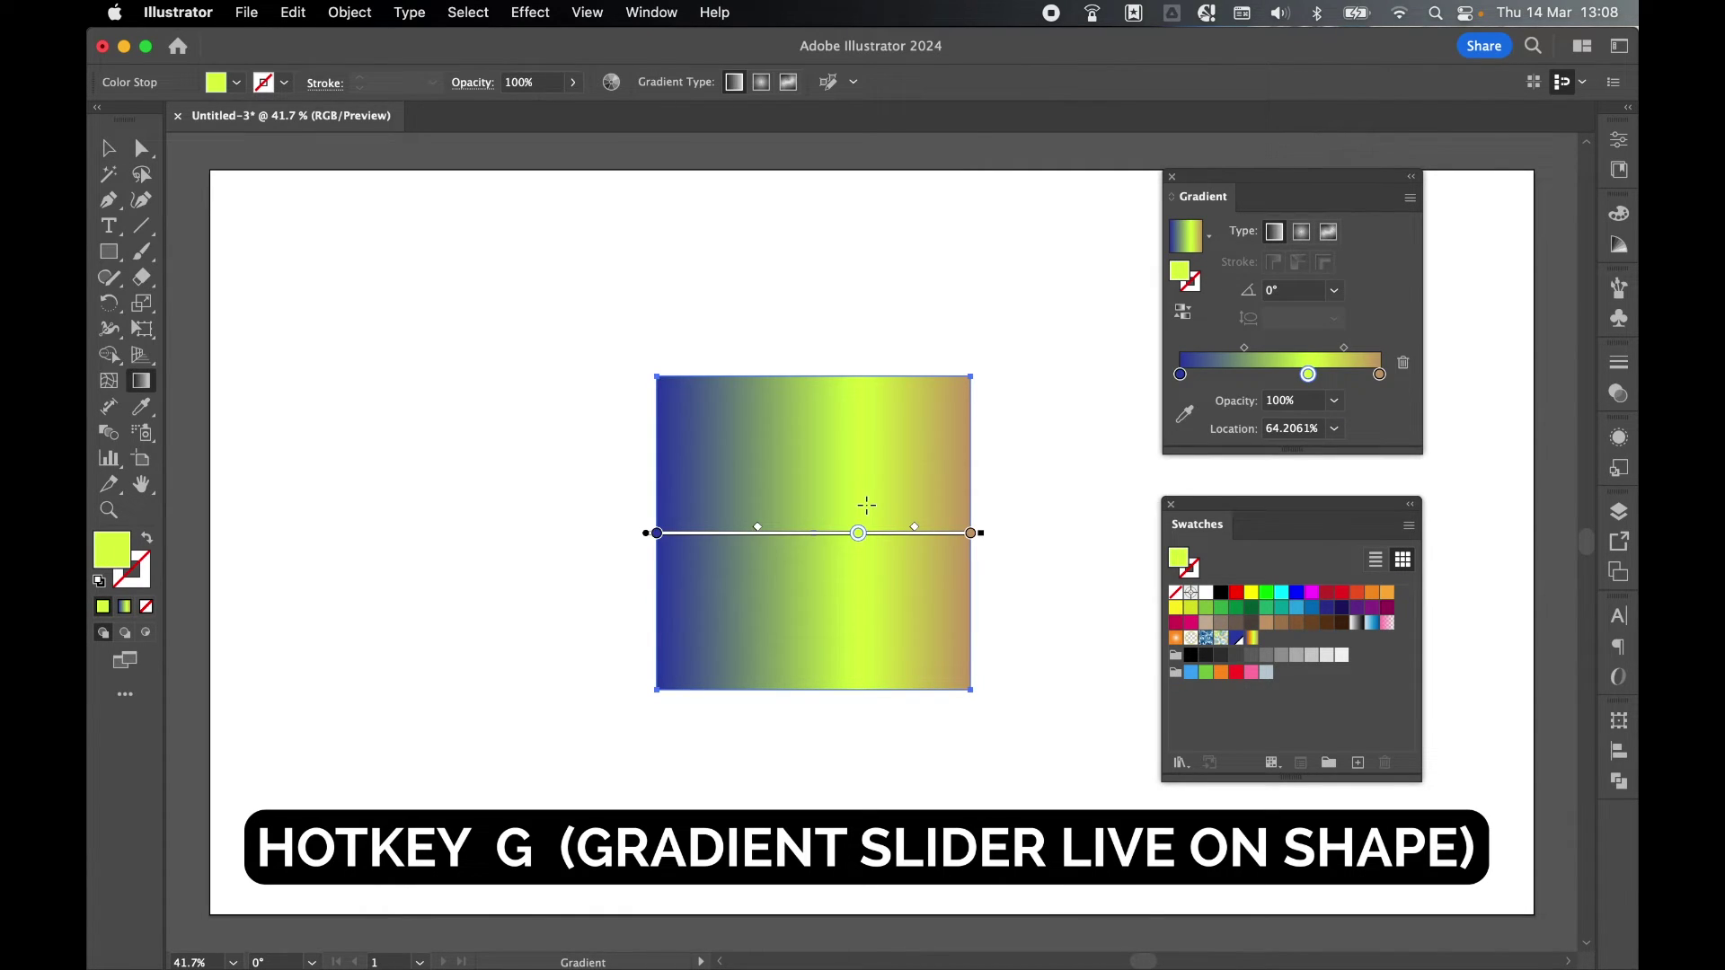
drag(867, 544, 817, 543)
drag(657, 533, 679, 534)
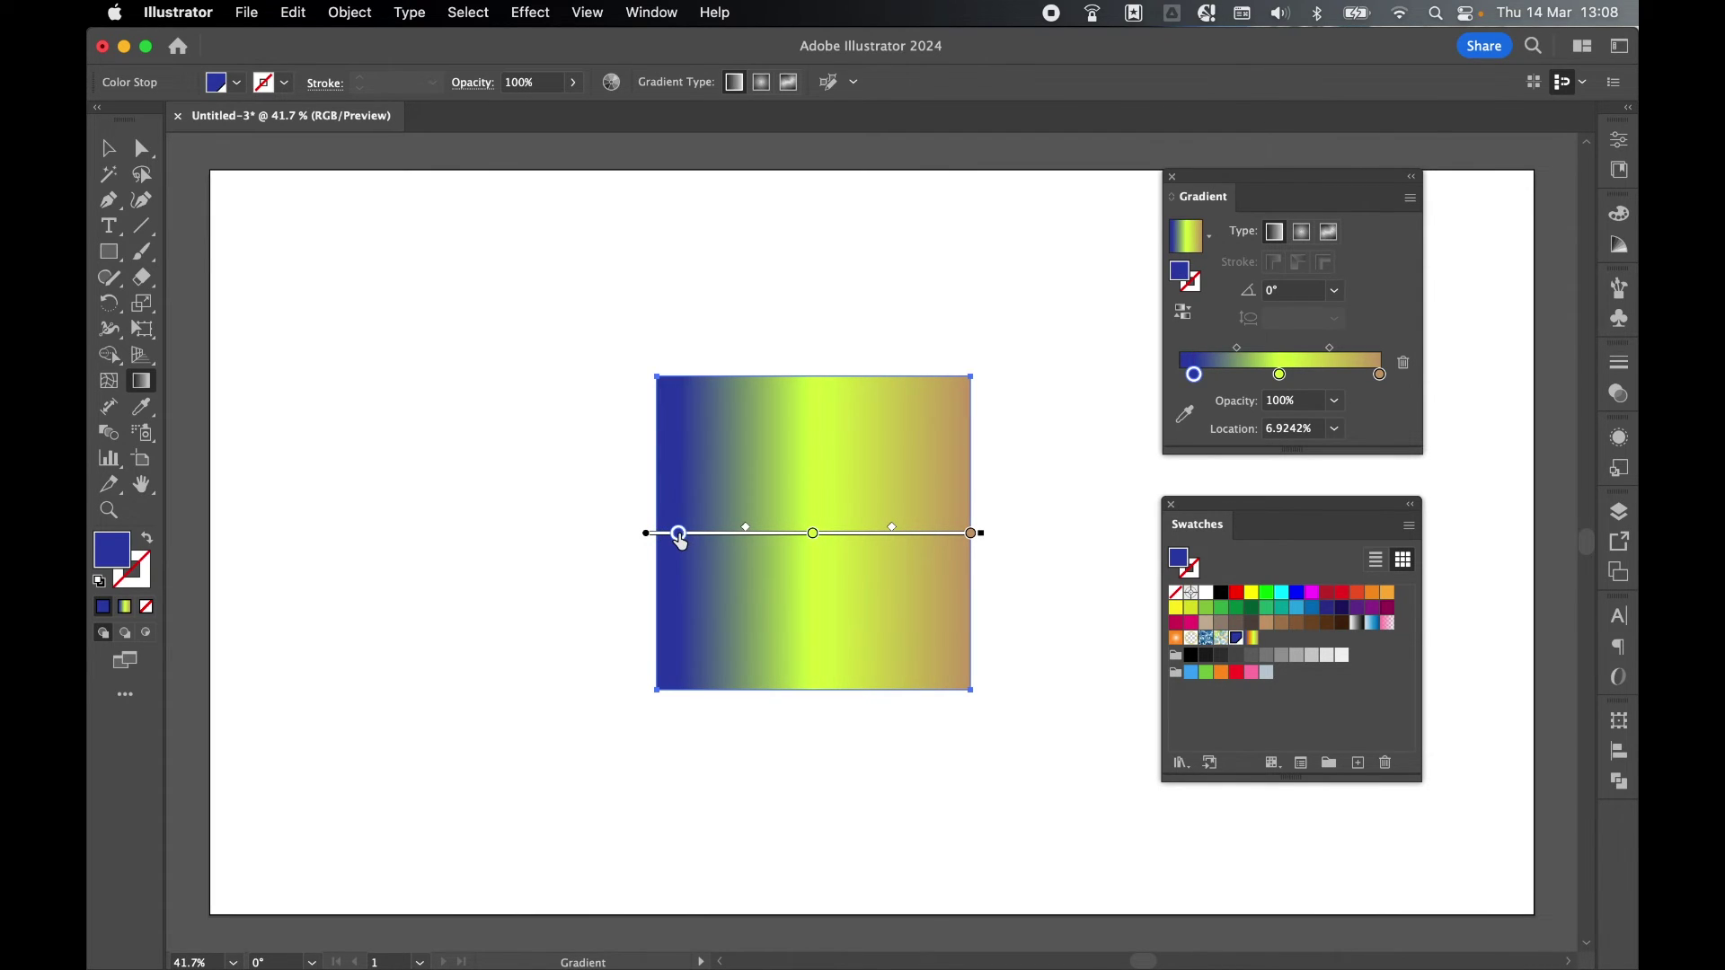
Make the gradient's right end stop a bright blue.
double_click(972, 534)
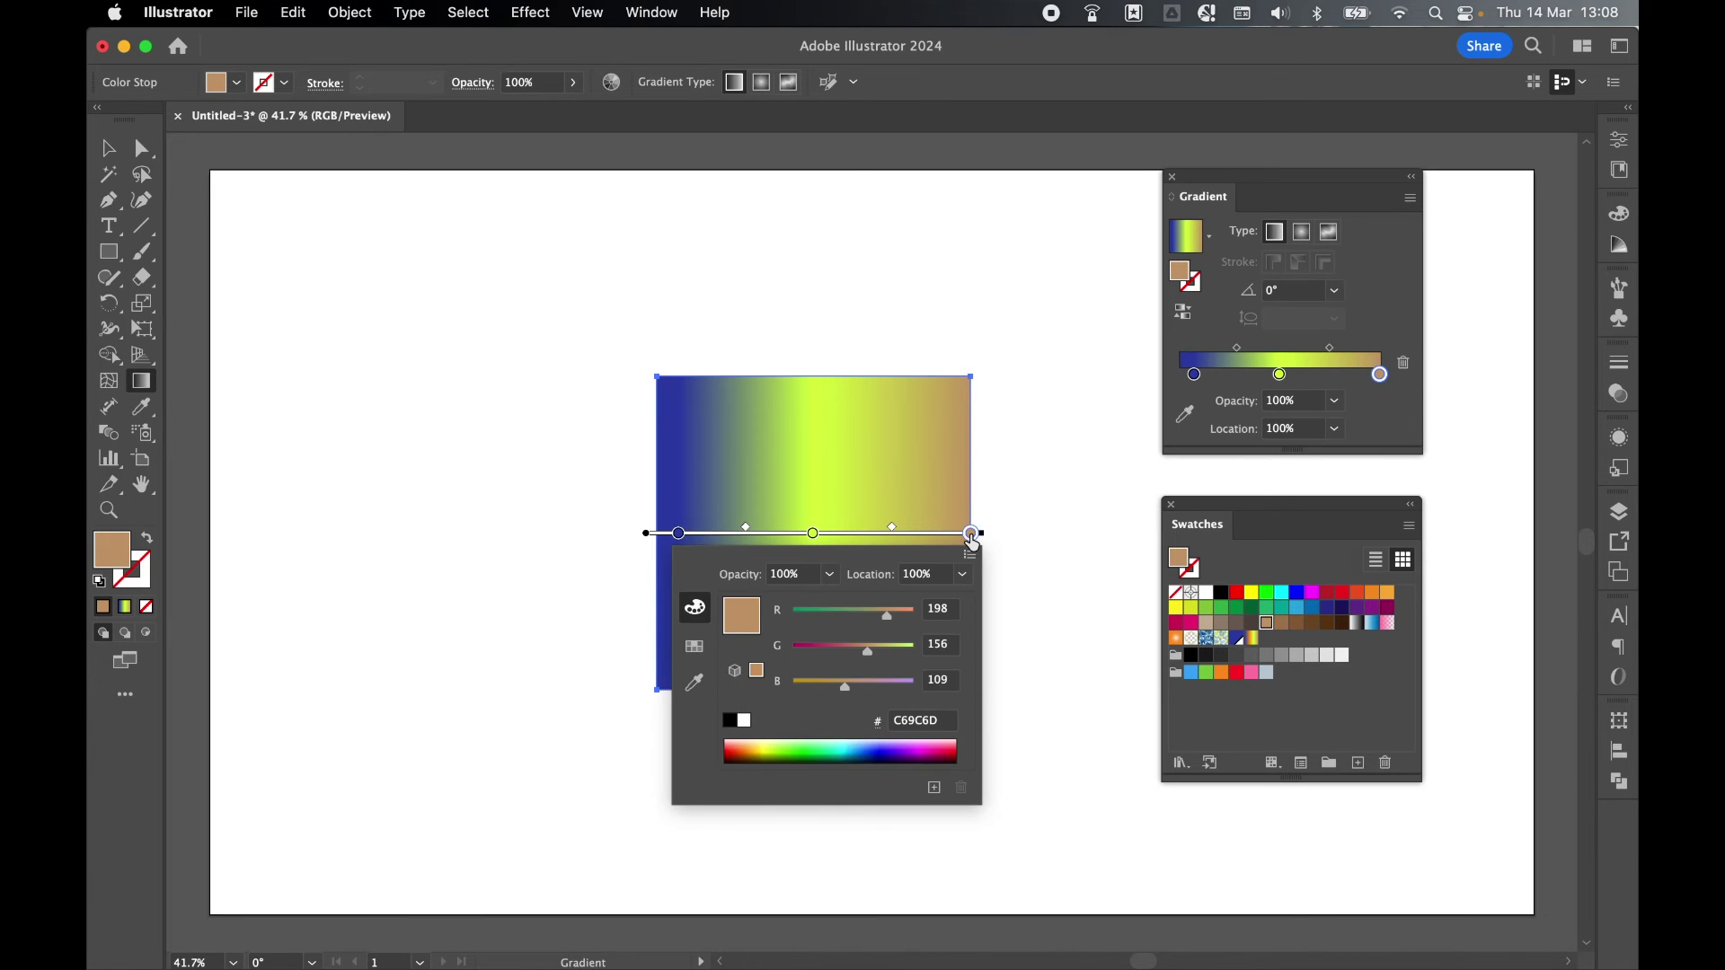
click(868, 743)
click(895, 750)
click(788, 548)
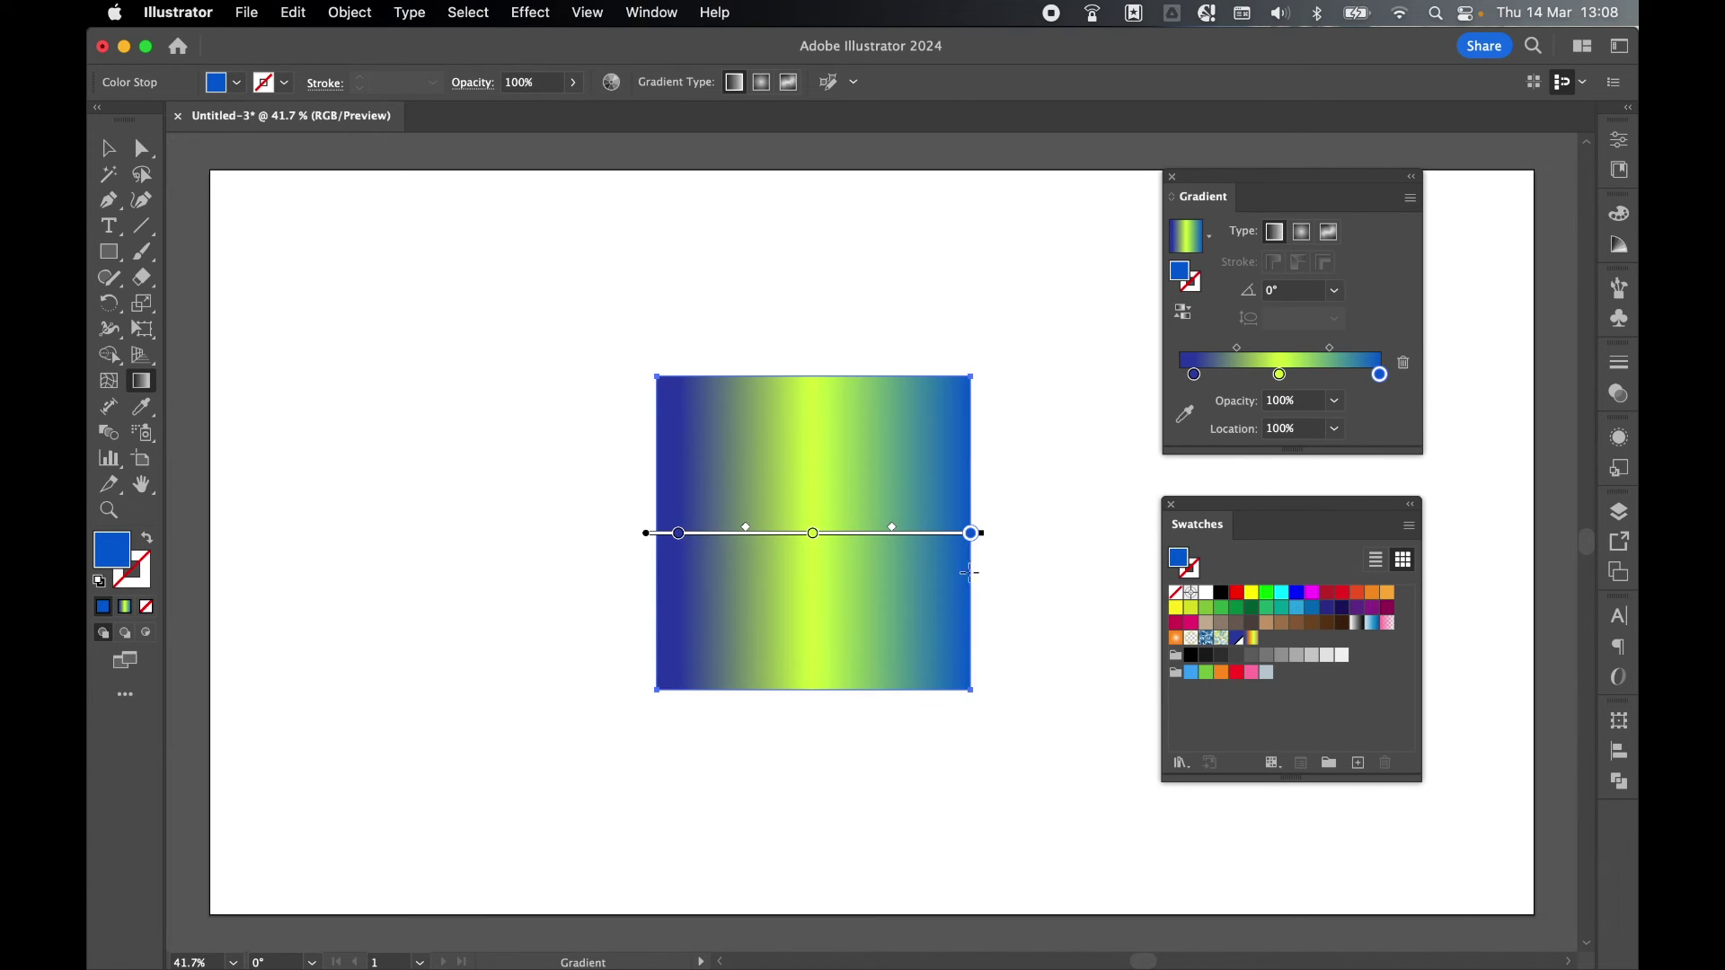